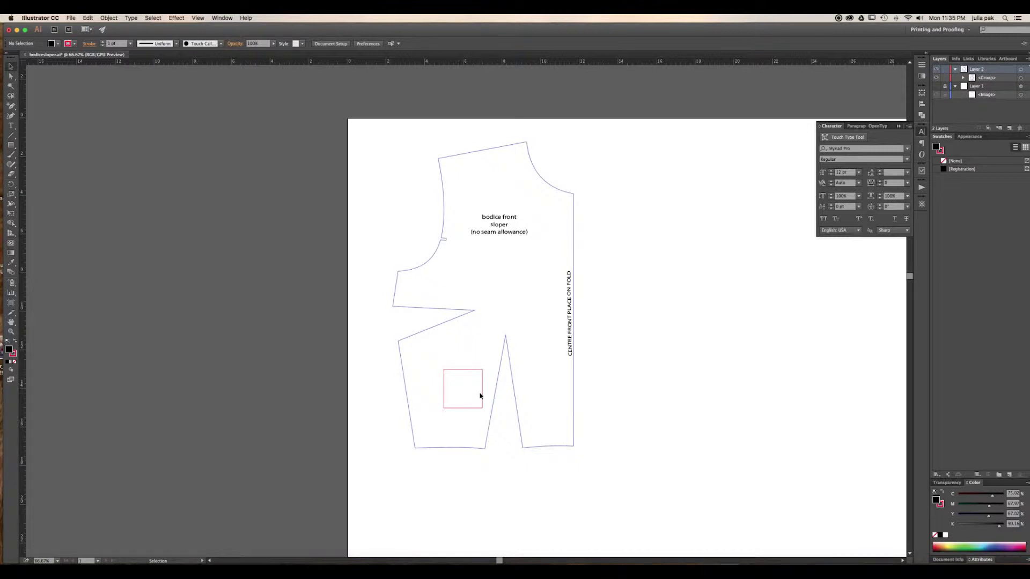
Step: Zoom in on the bodice sloper and turn on the measuring grid
key("a")
key("super+equal")
key("super+equal")
key("super+equal")
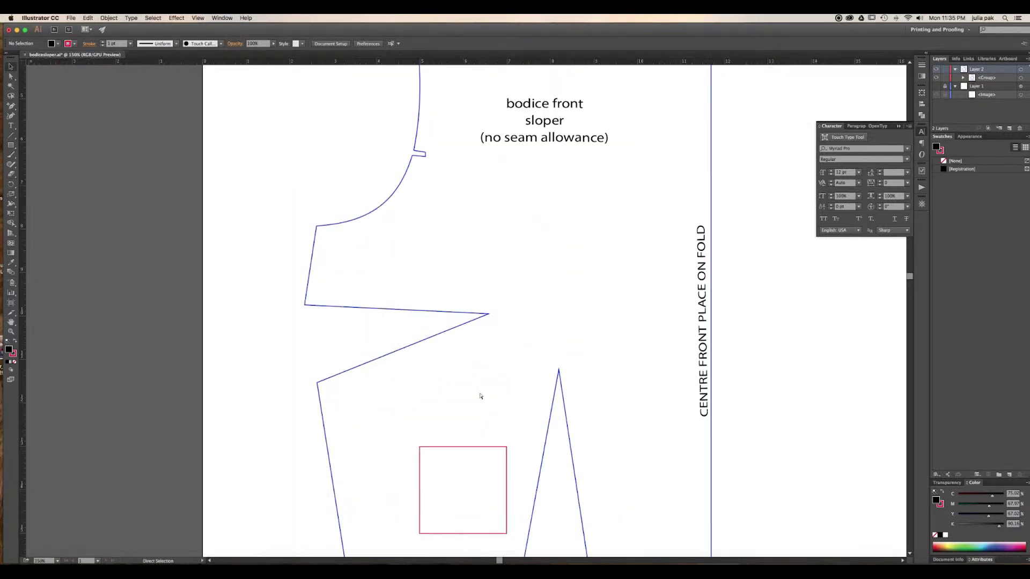
scroll(501, 445, "down", 5)
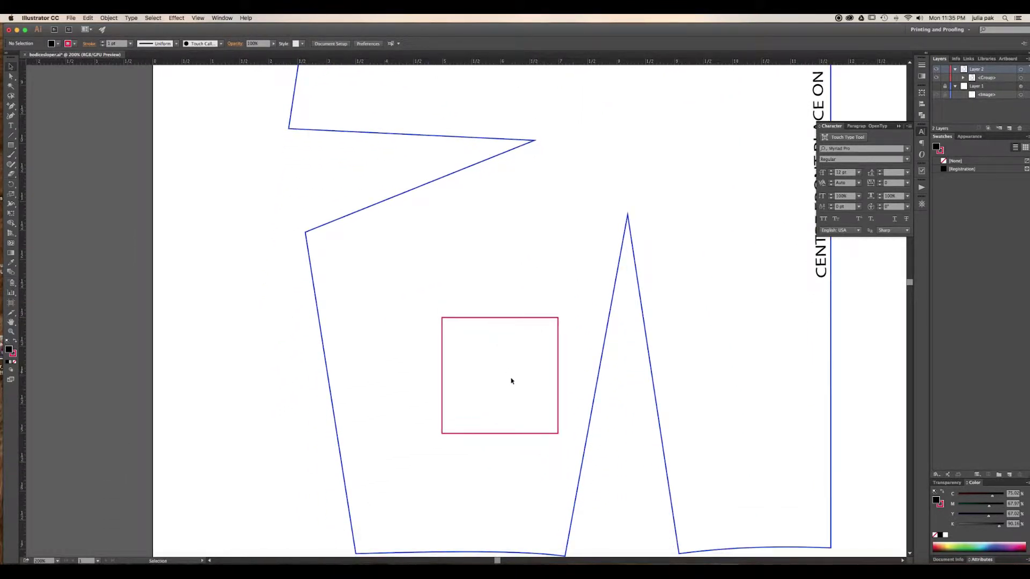
left_click(198, 17)
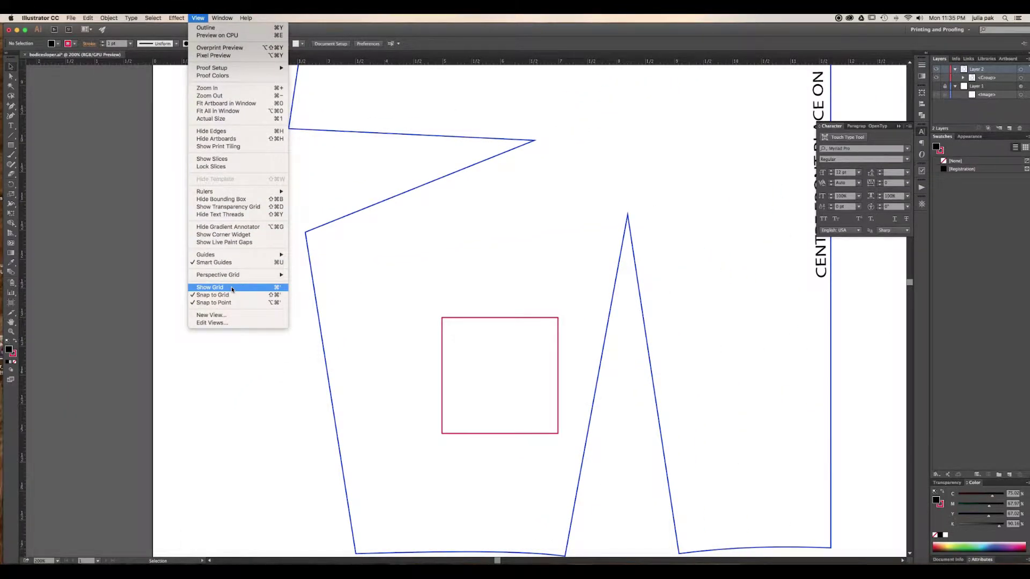
left_click(232, 288)
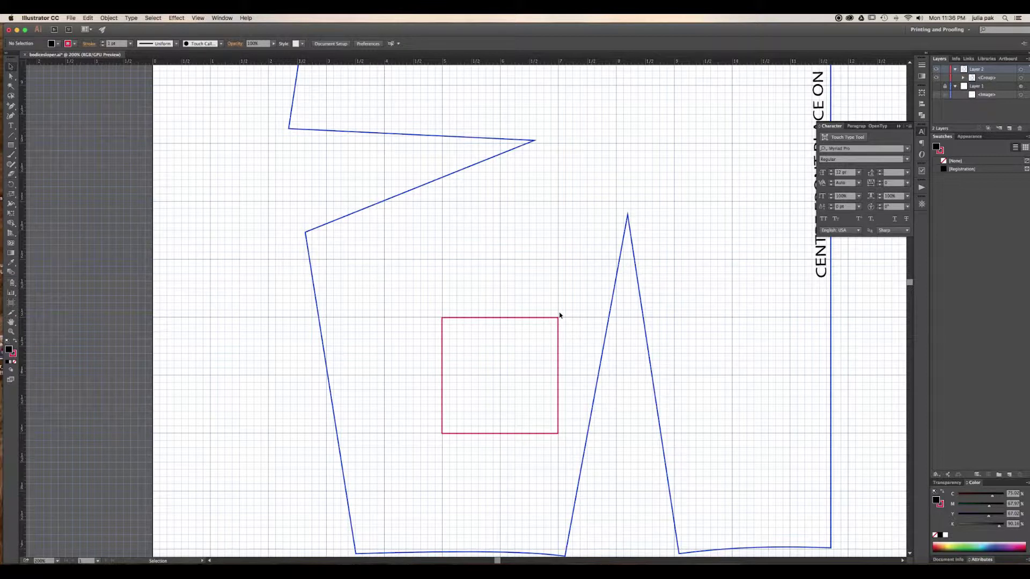
Step: Zoom out to 150% so the fold label fits, and pick the Rectangle tool
key("a")
key("super+minus")
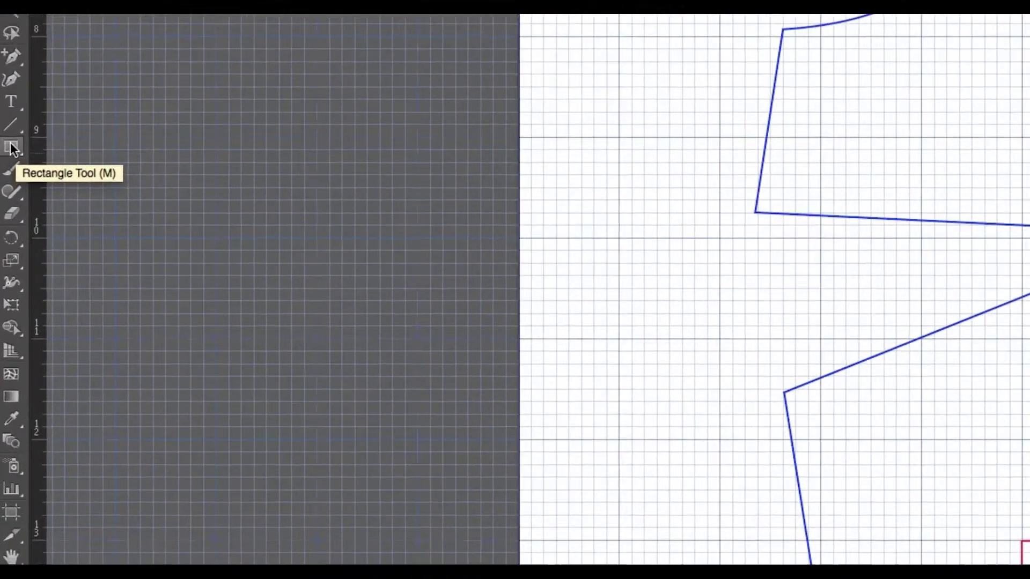
left_click_drag(11, 146, 44, 143)
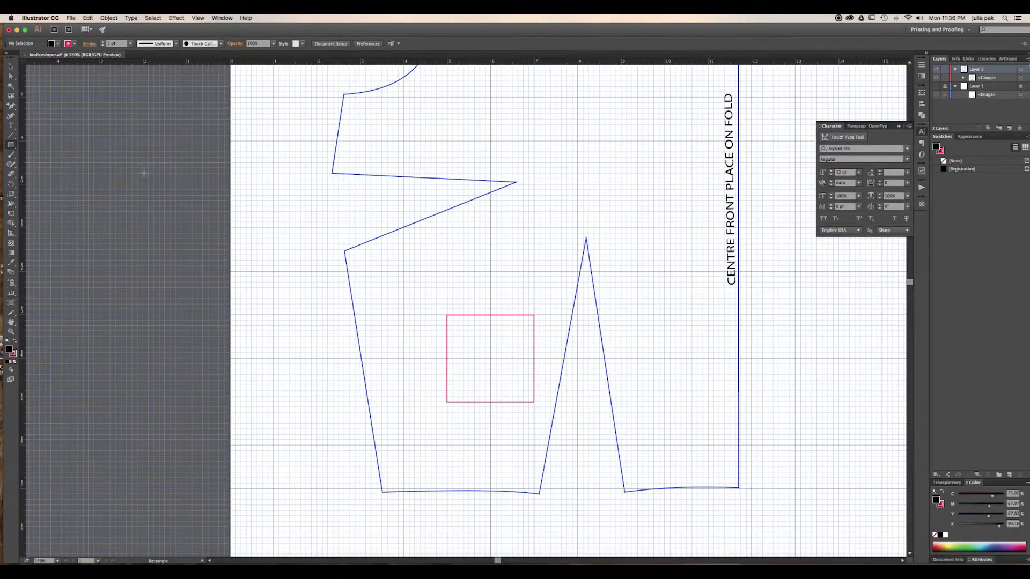
Step: Confirm Guides & Grid uses gridlines every 1 in with 8 subdivisions, leaving settings unchanged
left_click(47, 18)
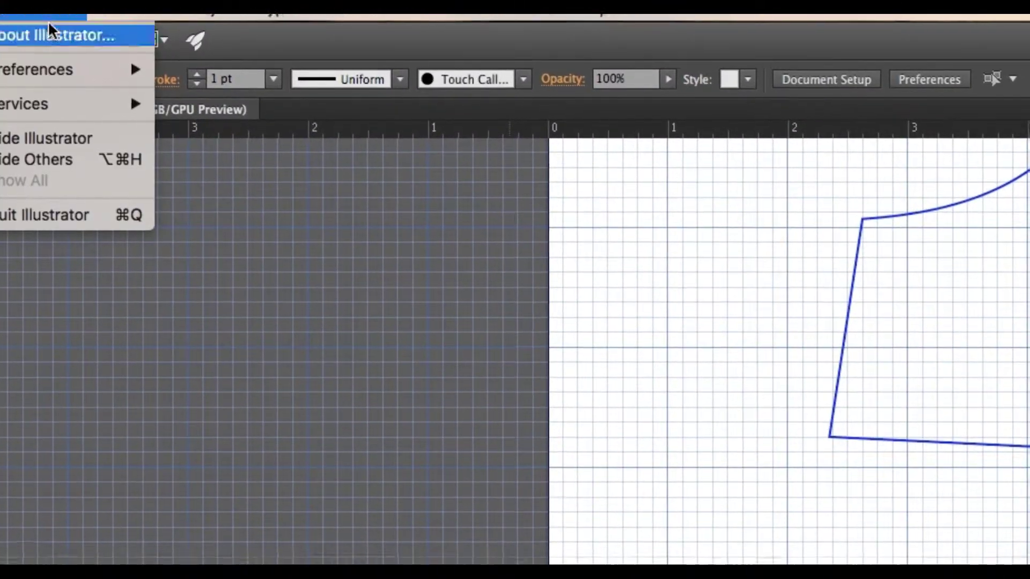
mouse_move(50, 79)
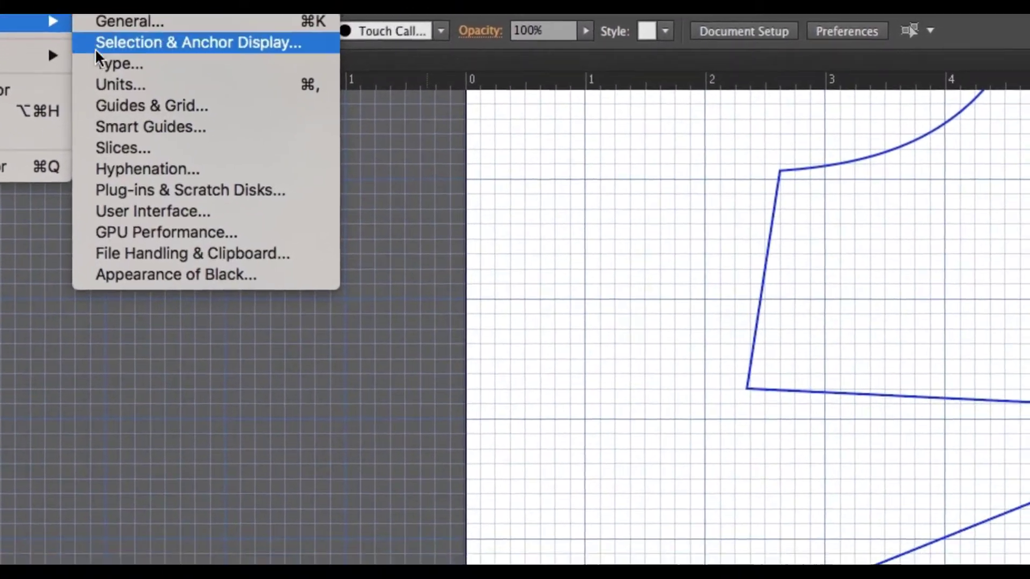
left_click(146, 105)
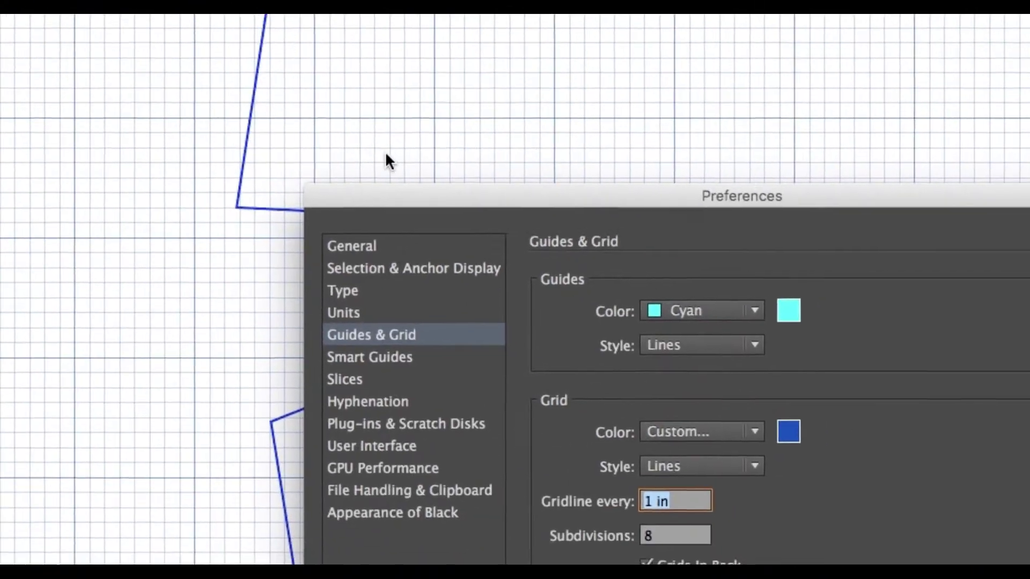
left_click(454, 337)
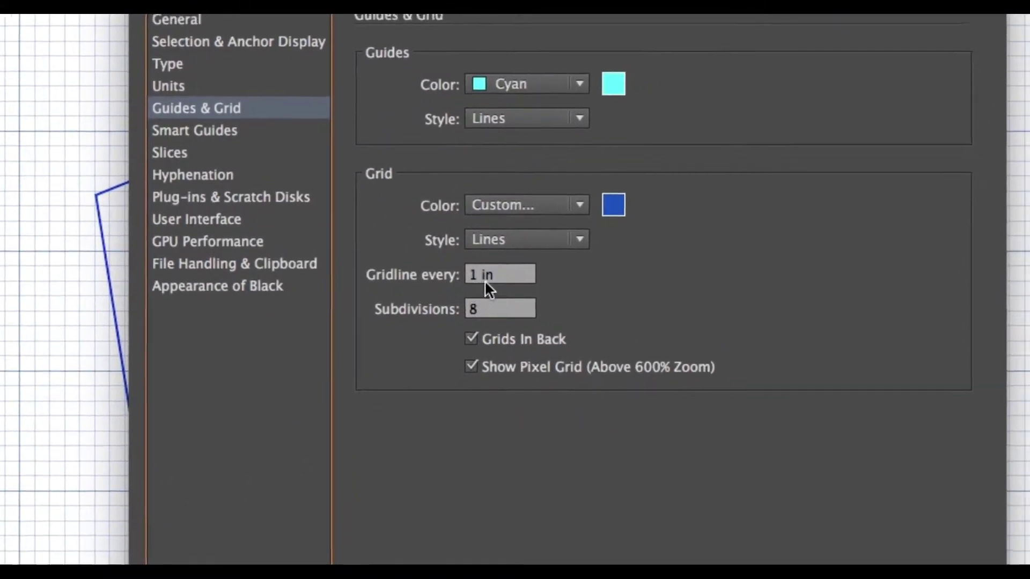
left_click(488, 278)
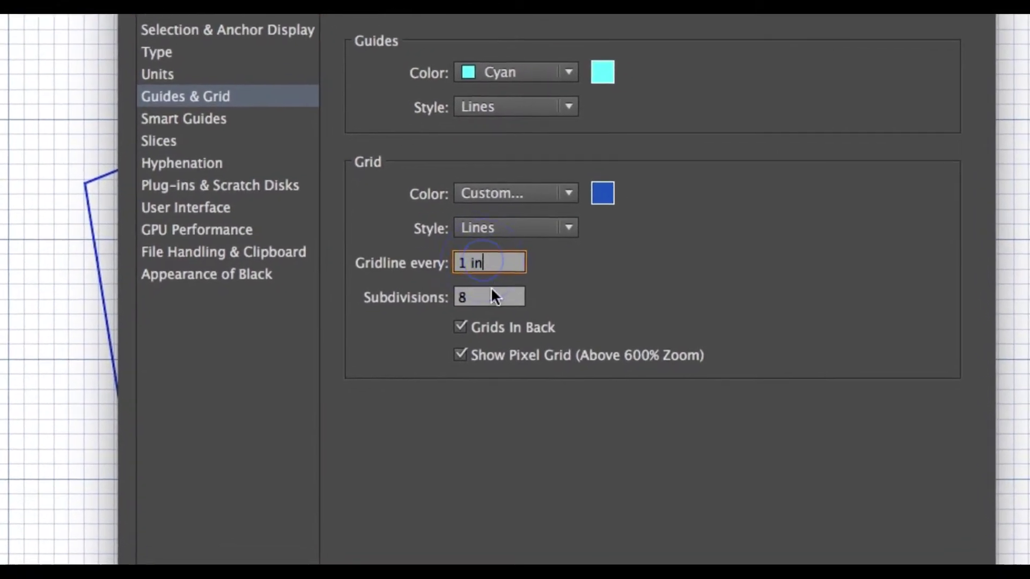
left_click(491, 292)
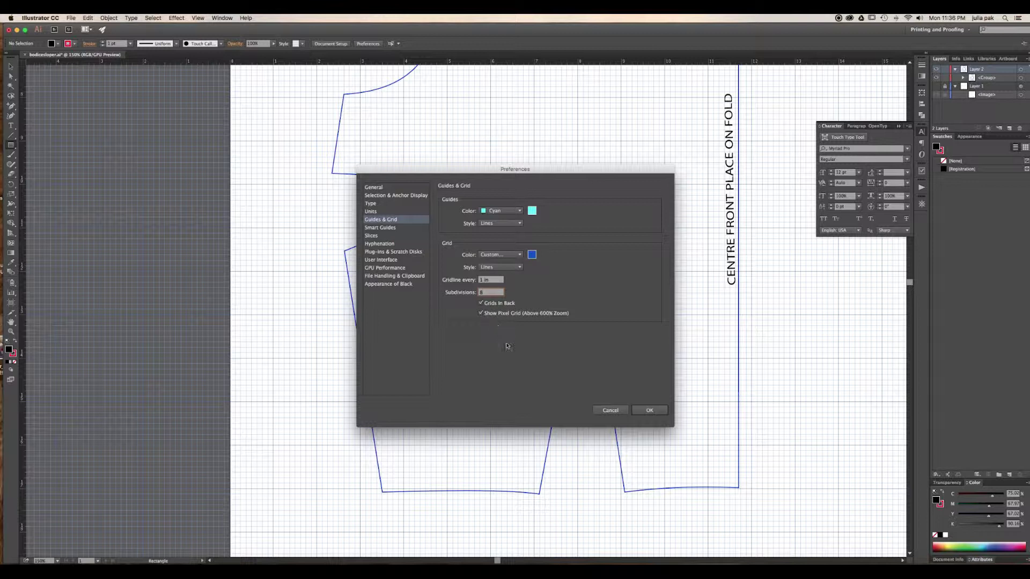
left_click(610, 409)
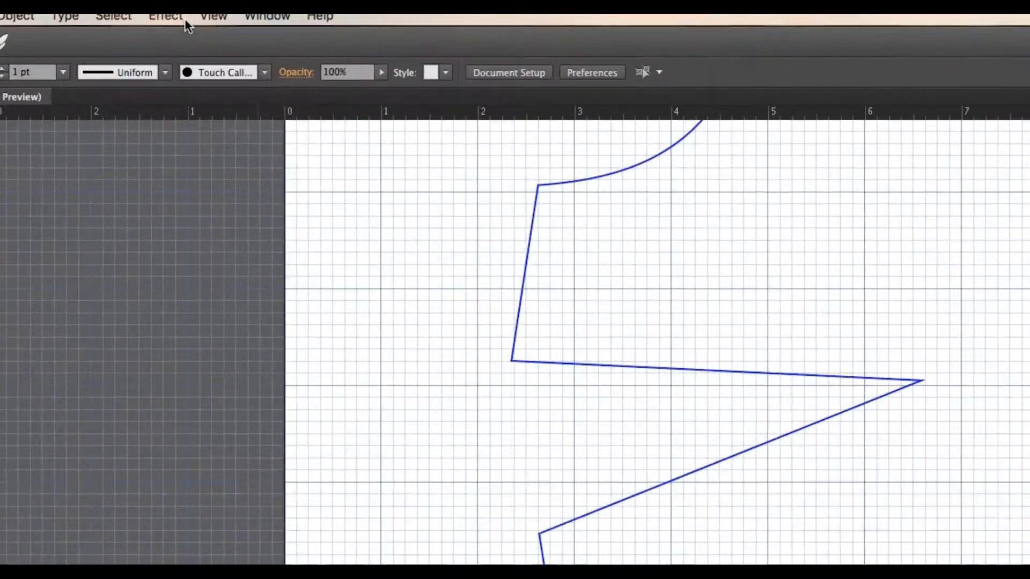
Step: Draw a 2 in by 2 in black square with exact rectangle dimensions
left_click(198, 18)
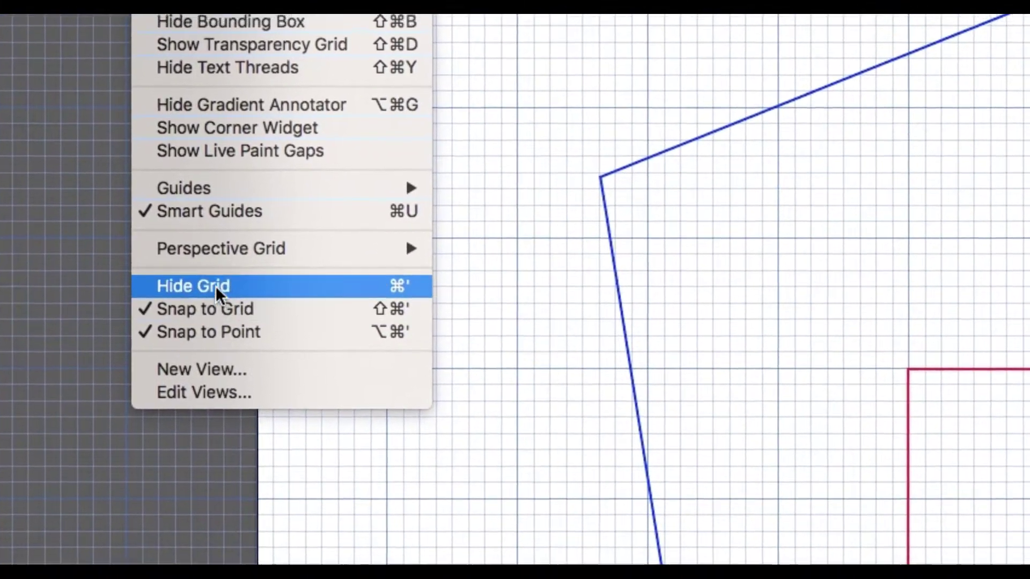
left_click(290, 426)
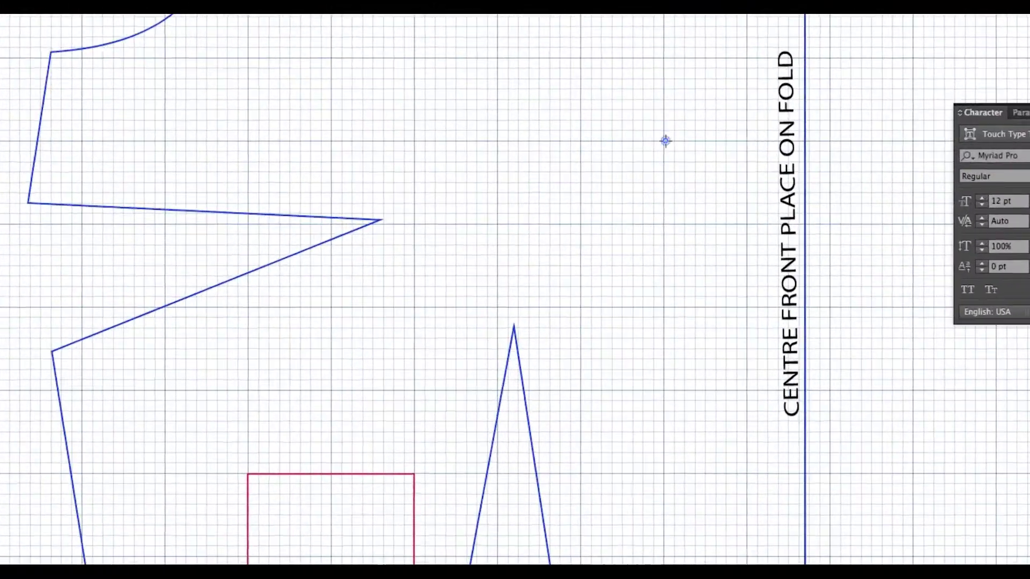
left_click(665, 141)
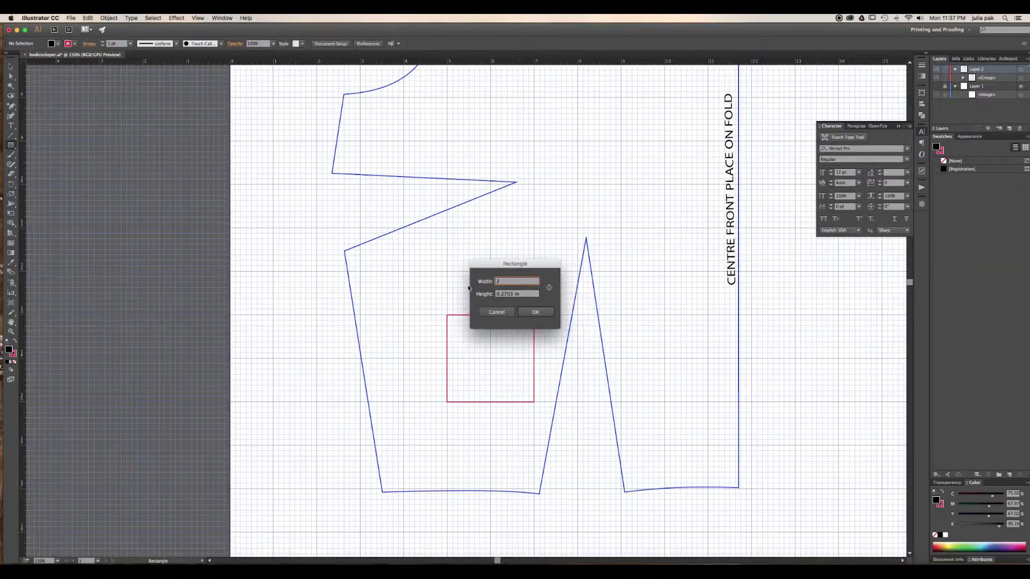
type("2")
left_click(503, 295)
double_click(521, 296)
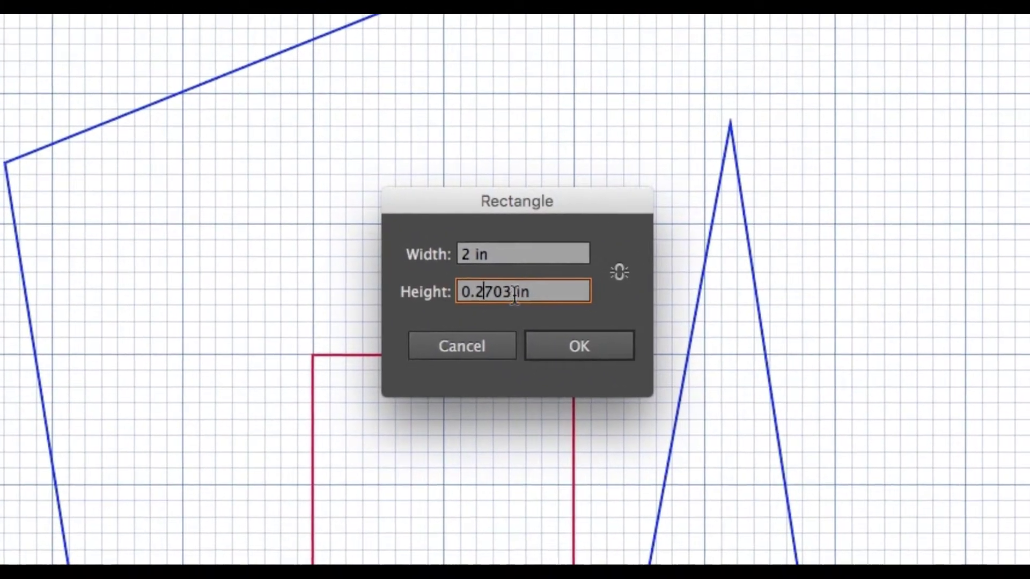
type("2vin")
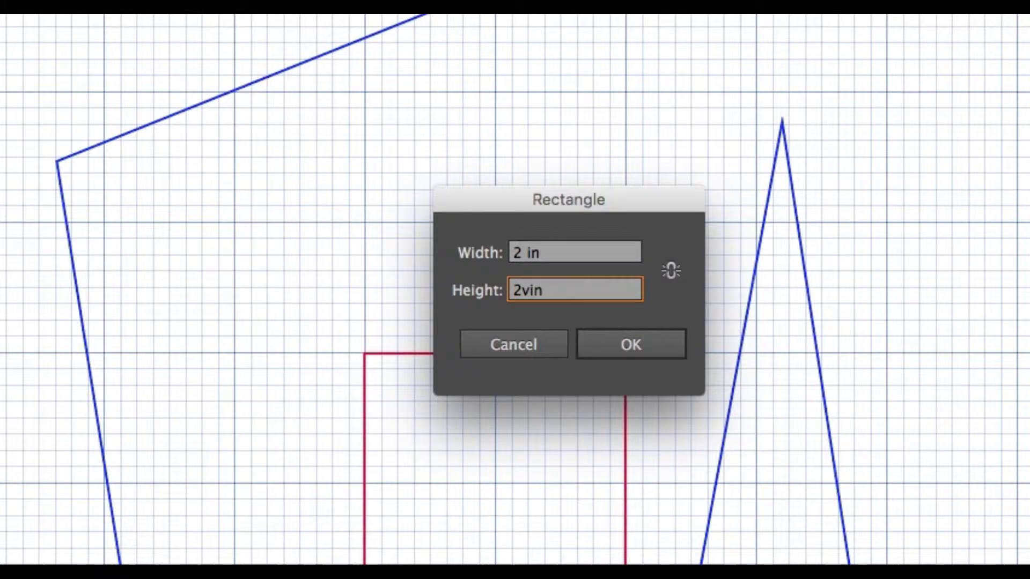
key("BackSpace")
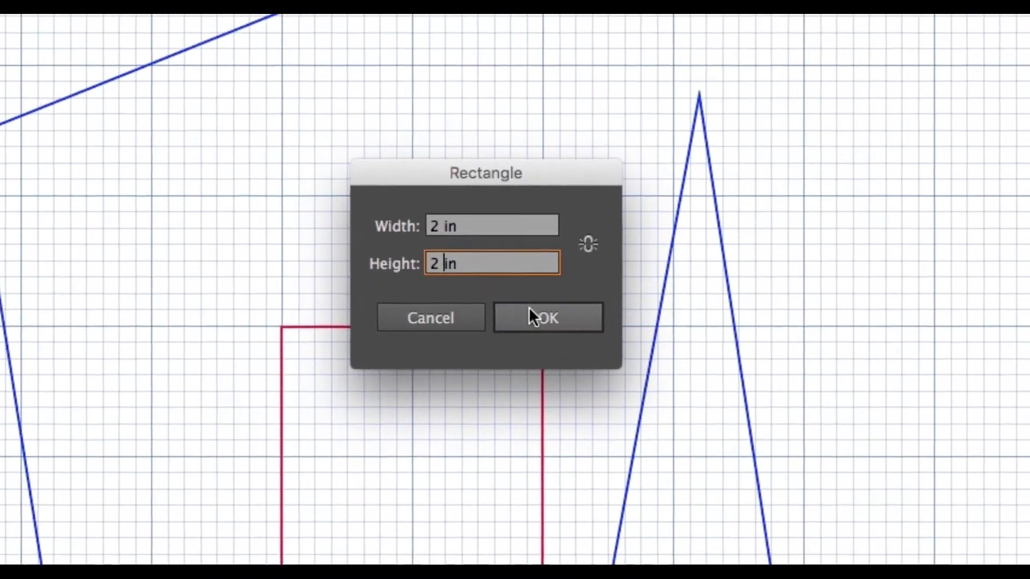
left_click(546, 349)
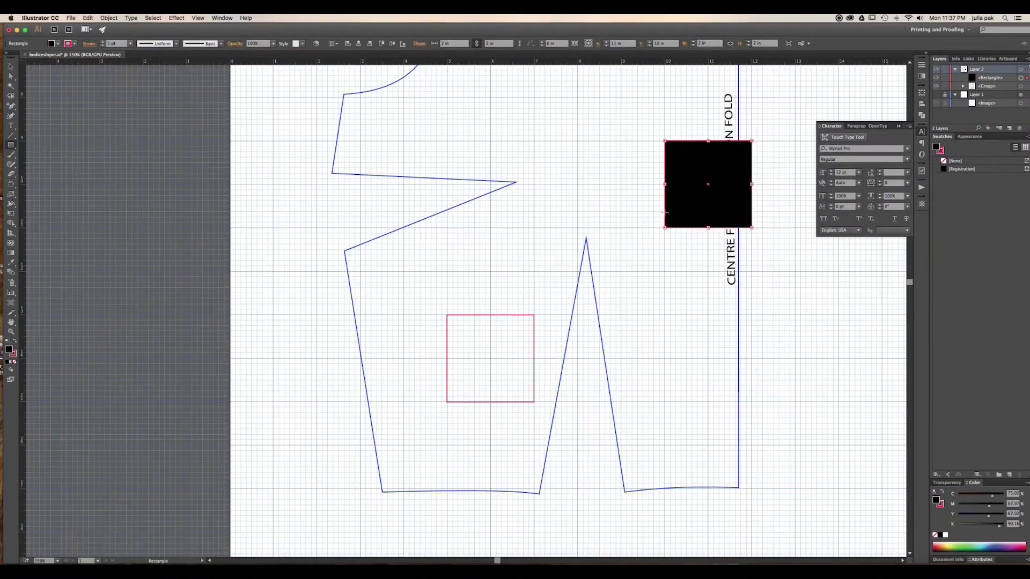
Step: Move the black square left of the fold label, then select and delete it
left_click(10, 66)
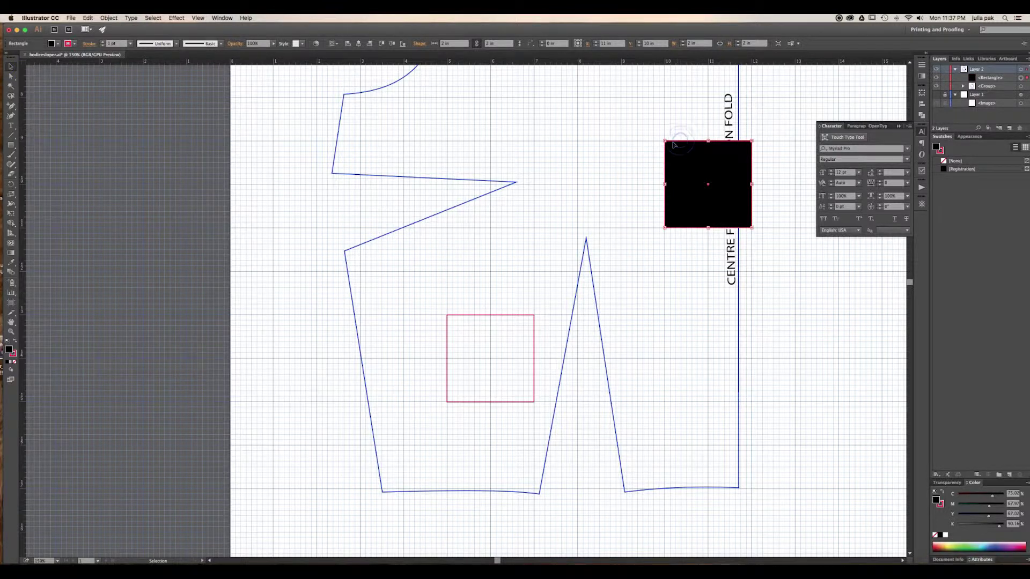
key("super+a")
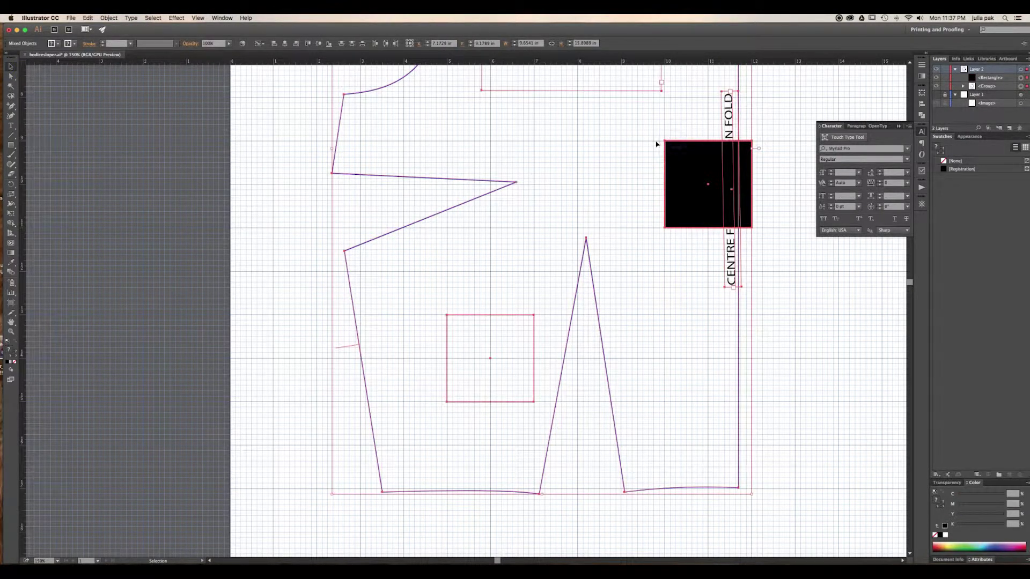
key("super+shift+a")
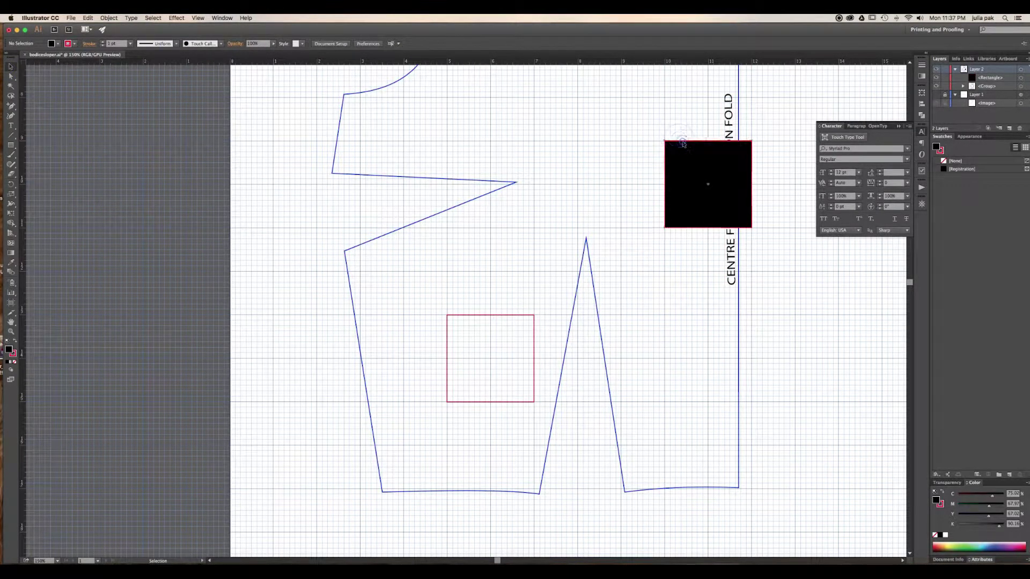
left_click_drag(679, 141, 635, 148)
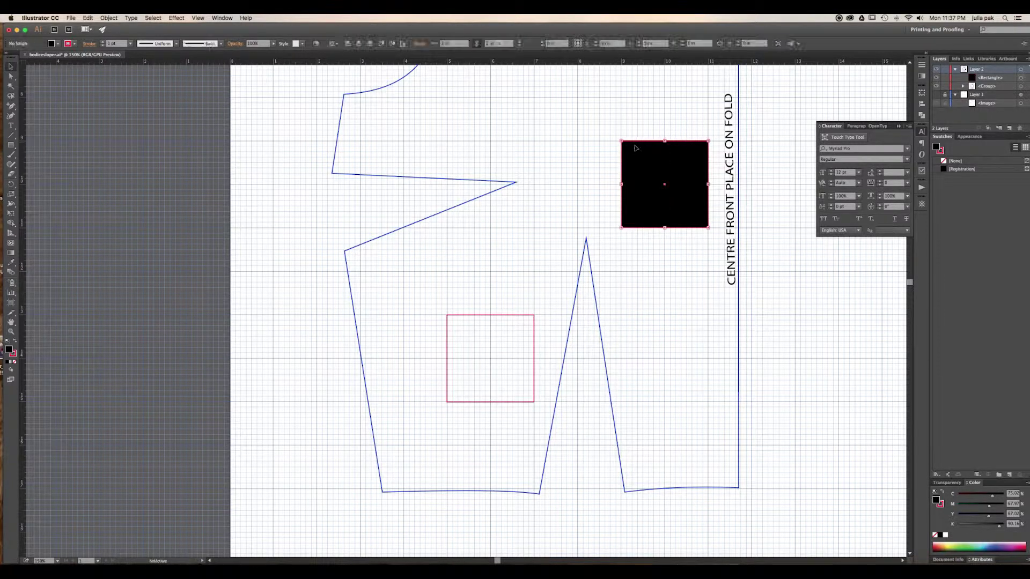
left_click(590, 161)
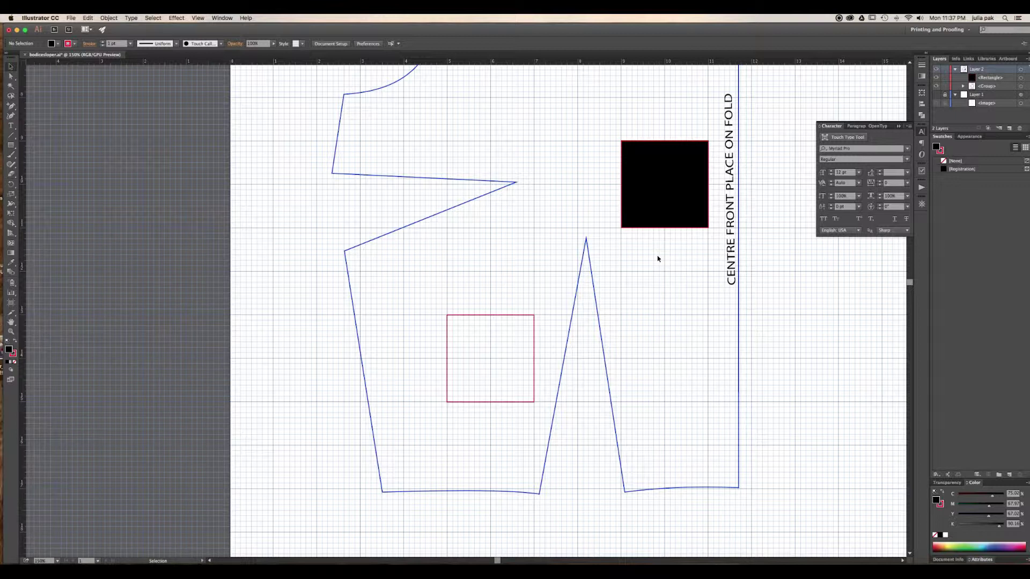
left_click(648, 193)
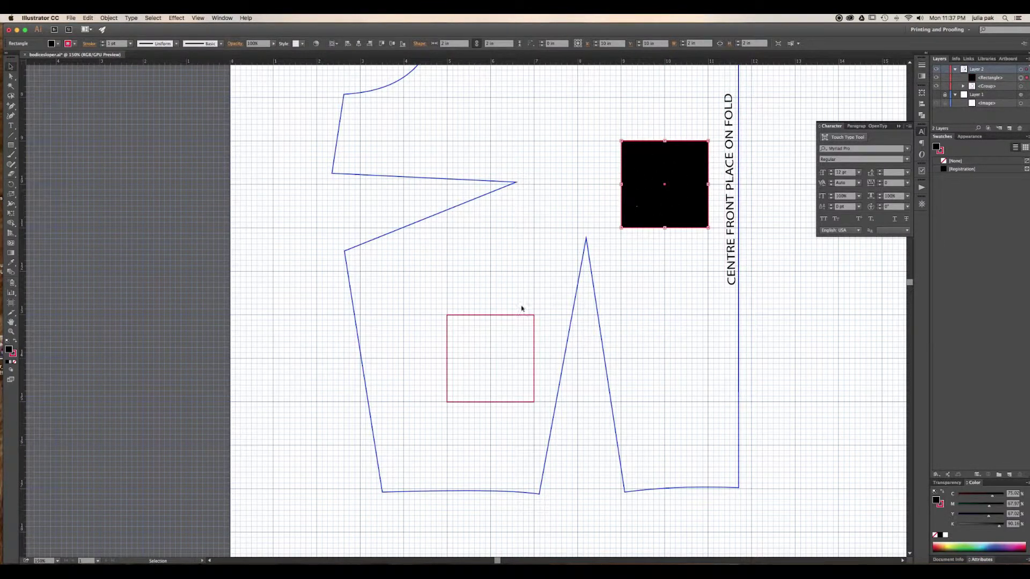
key("Delete")
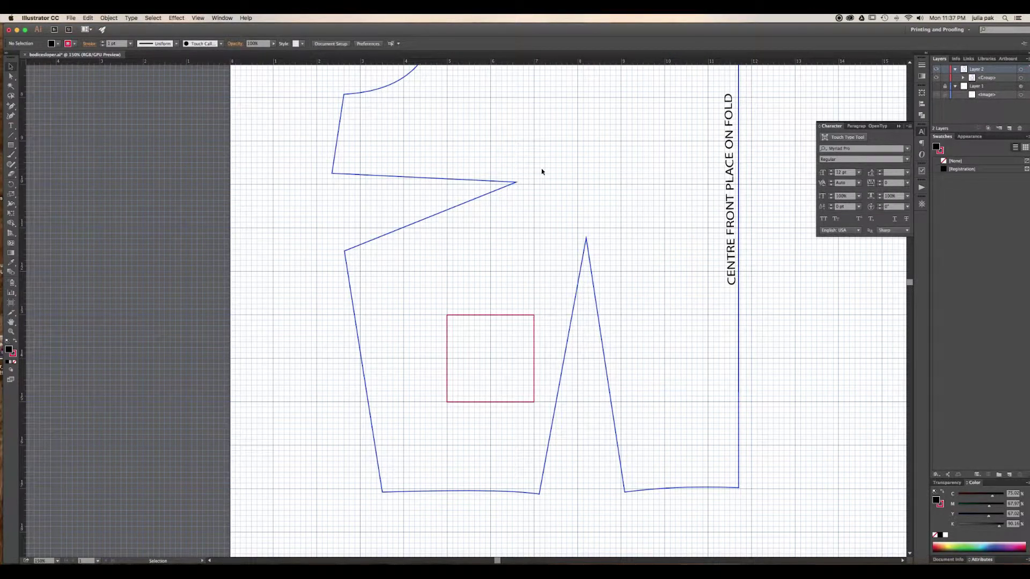
Step: Zoom out to the whole bodice sloper and hide the grid from the View menu
key("super+minus")
key("super+minus")
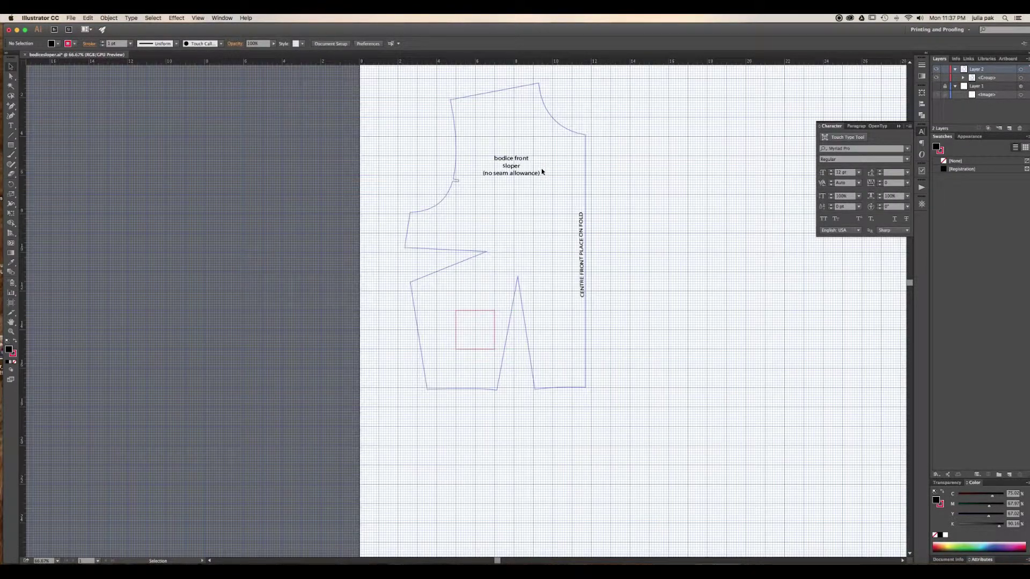
scroll(499, 204, "up", 3)
scroll(499, 203, "left", 2)
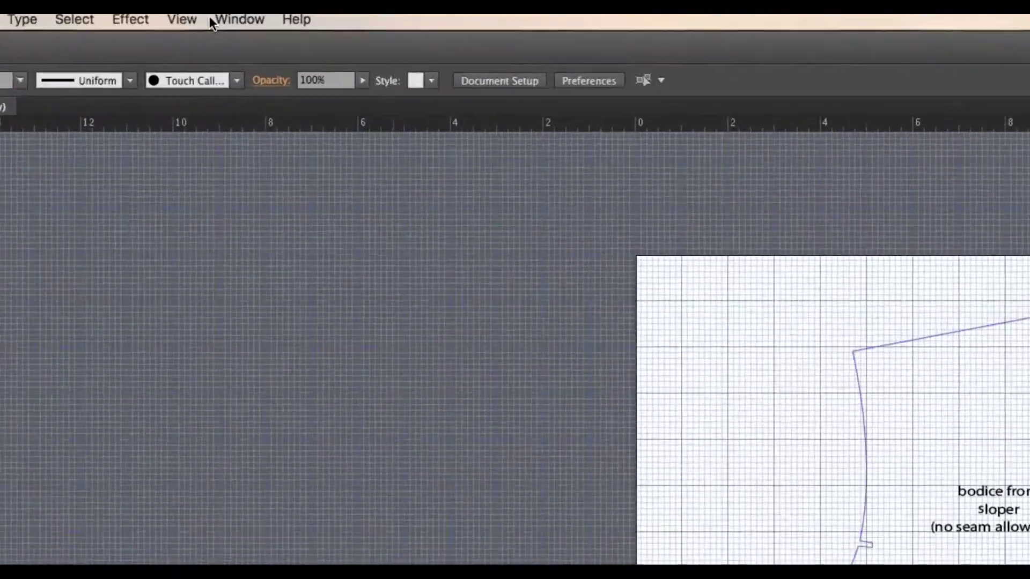
left_click(198, 18)
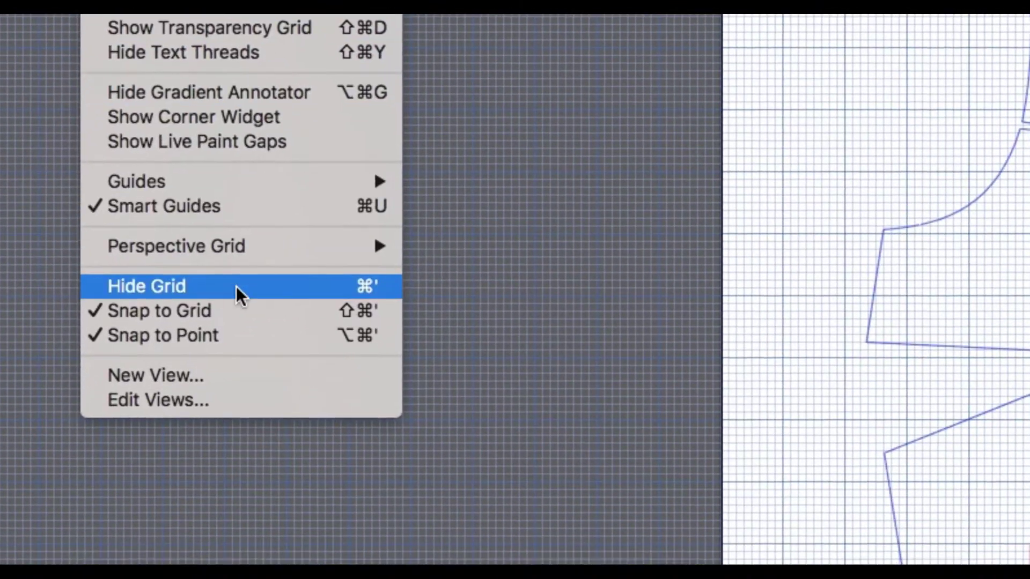
left_click(236, 286)
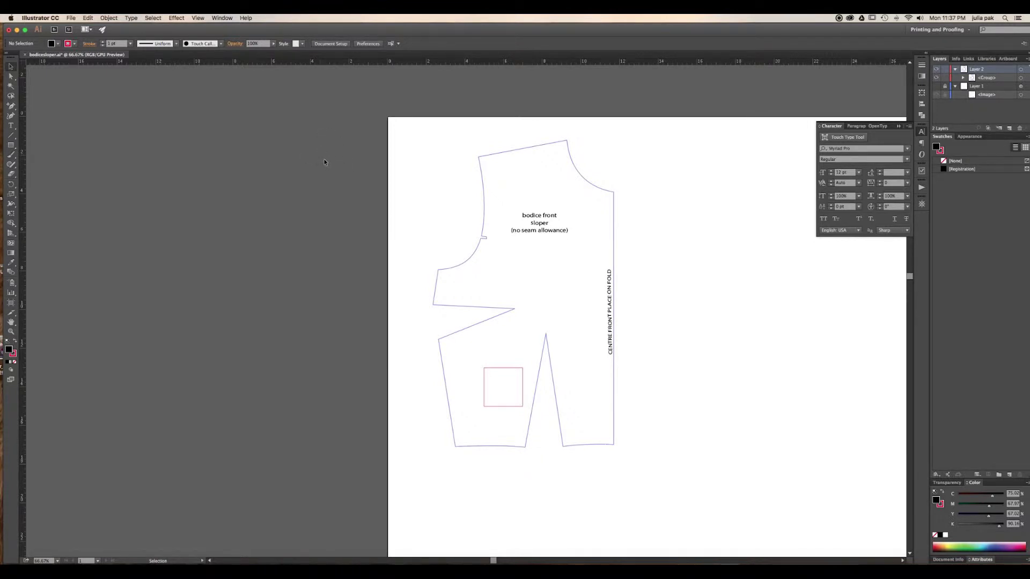
left_click_drag(150, 32, 139, 34)
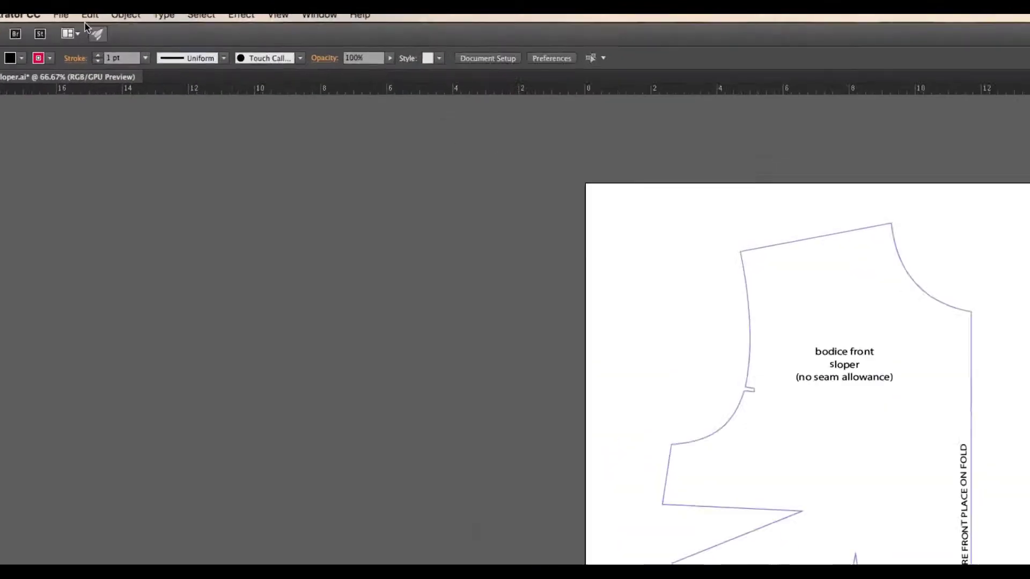
Step: Create Untitled-3 with six Letter 8.5 × 11 in artboards, 3 columns, 0 in spacing
left_click(71, 18)
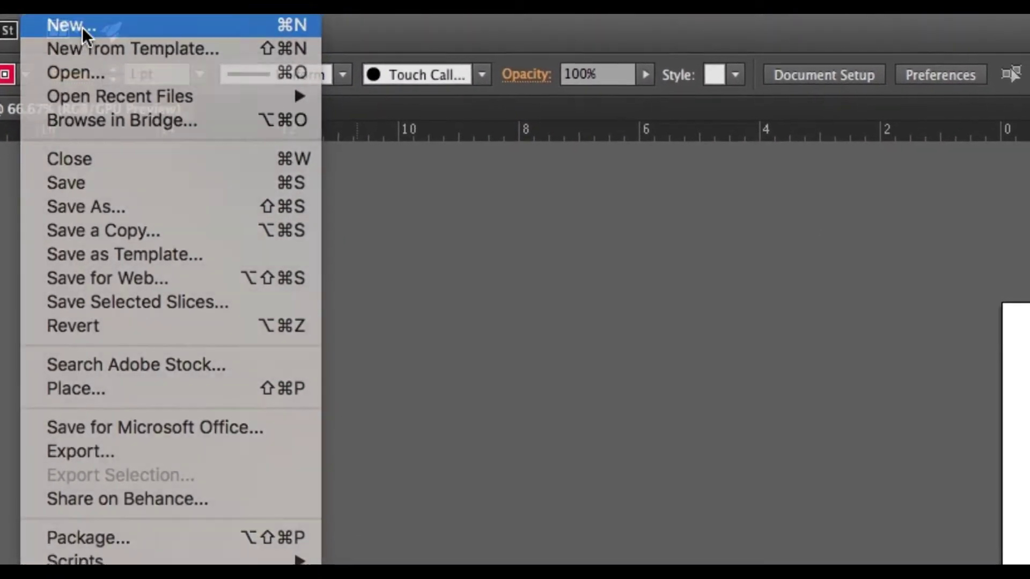
left_click(80, 21)
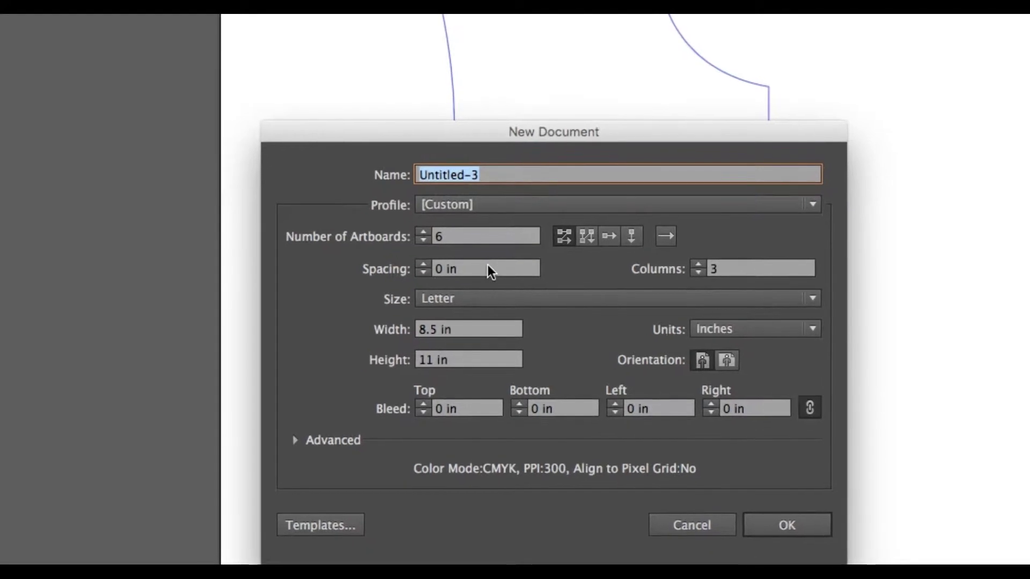
left_click(487, 266)
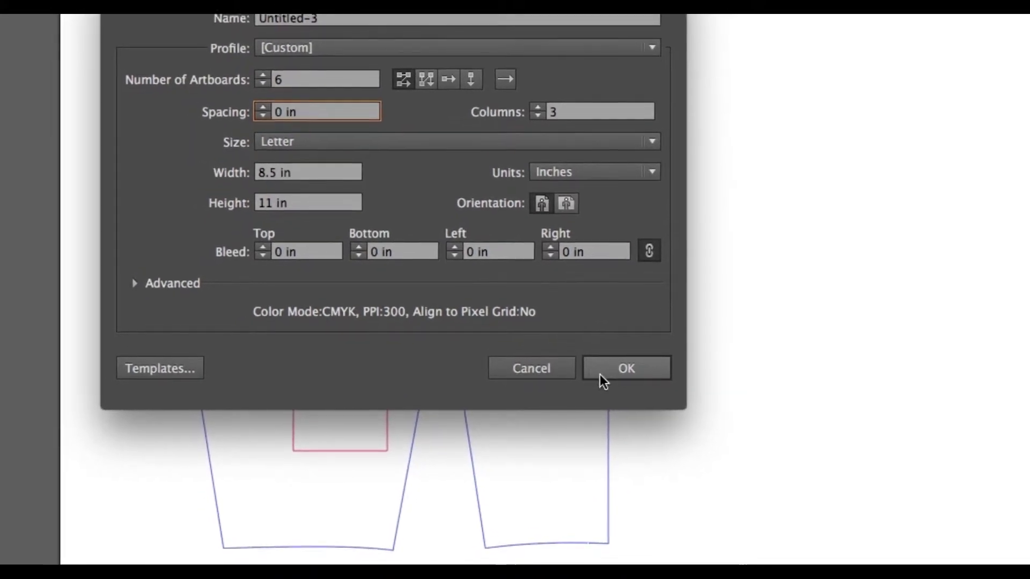
left_click(626, 369)
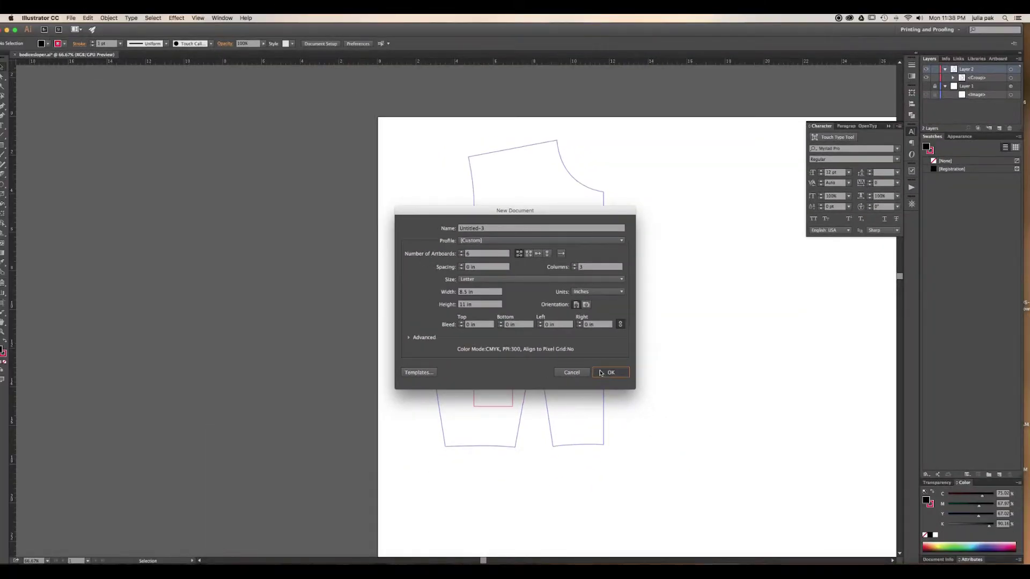
left_click(601, 373)
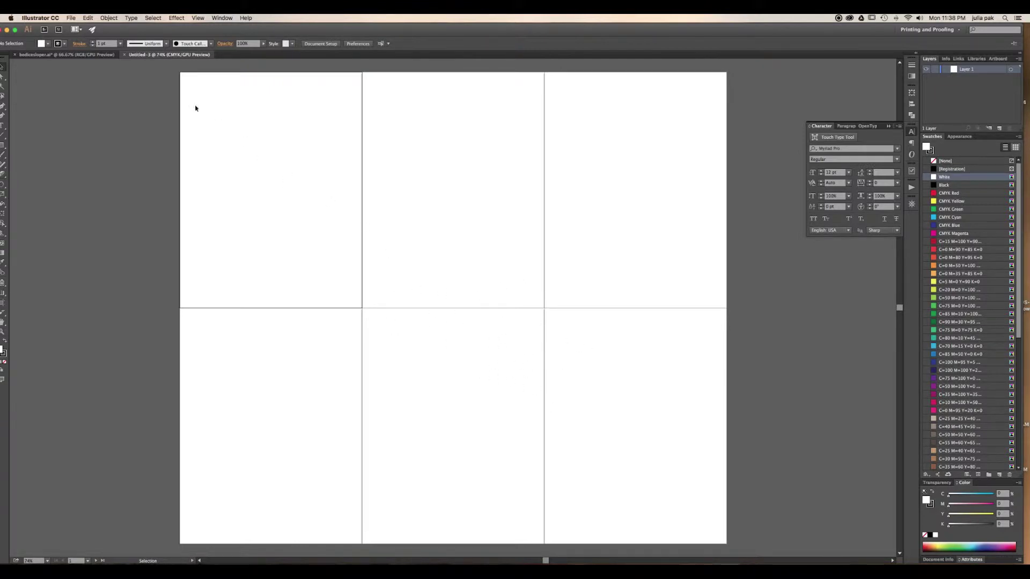
Step: Bring the sloper artwork into Untitled-3 and align it to the top-left corner across the top artboards
left_click(97, 57)
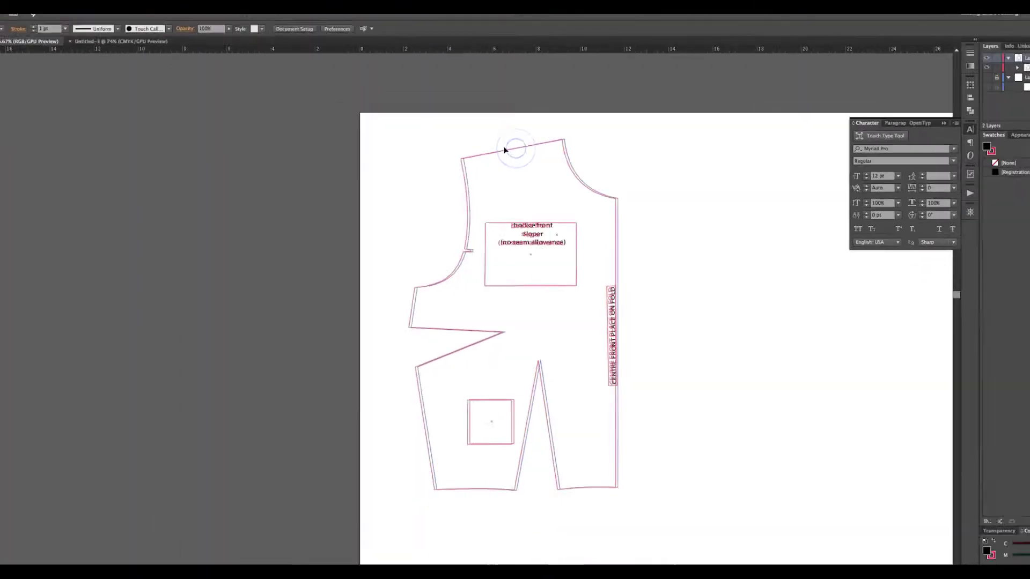
mouse_move(514, 146)
left_mouse_down()
mouse_move(235, 63)
mouse_move(402, 205)
left_mouse_up()
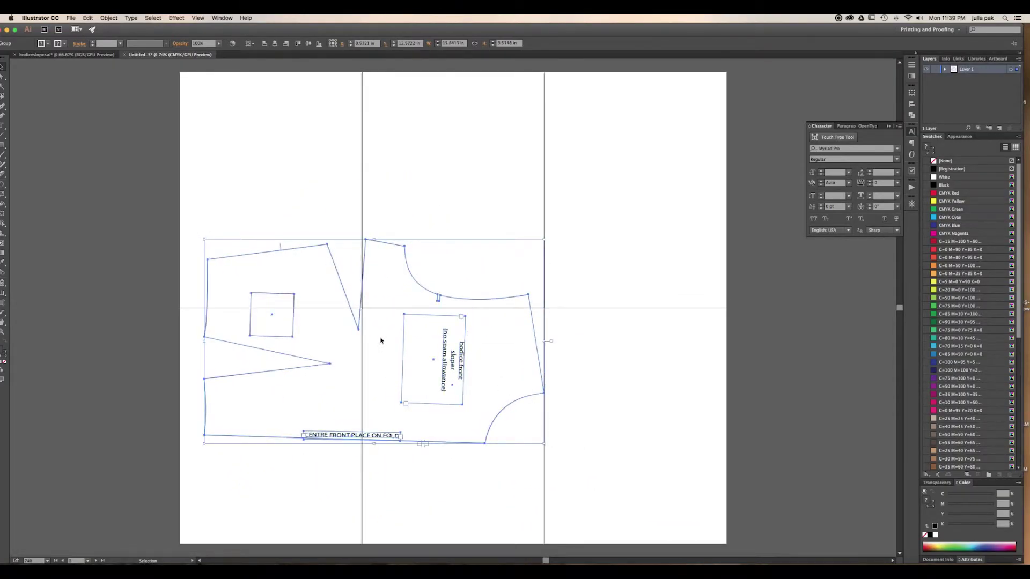
left_click_drag(395, 246, 379, 95)
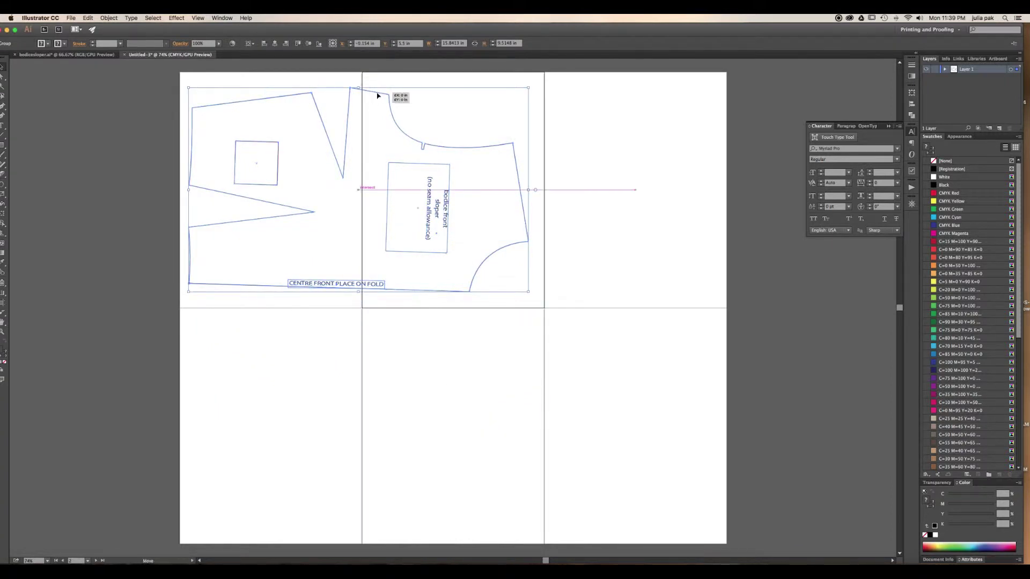
left_click_drag(374, 93, 382, 97)
left_click(462, 334)
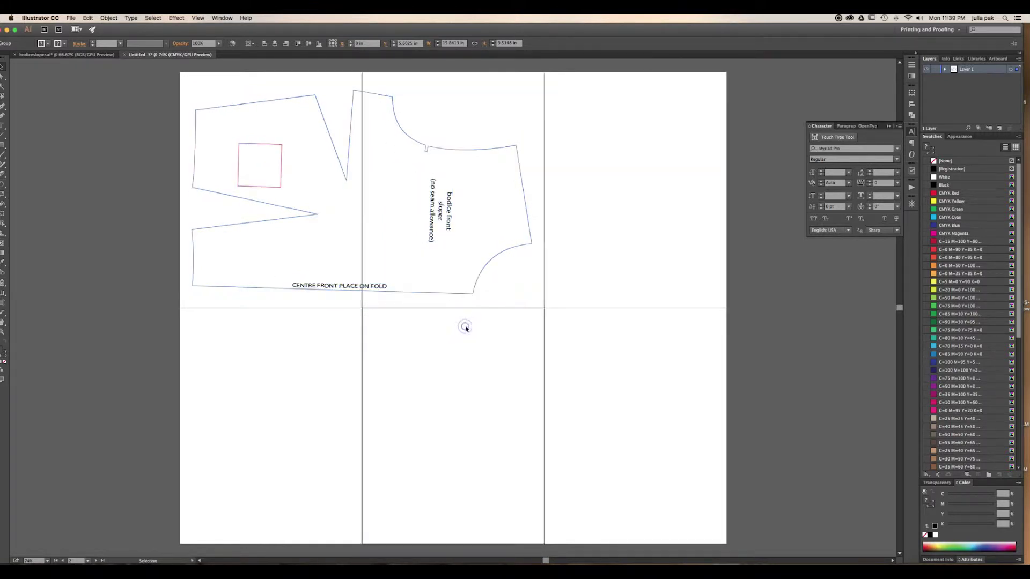
left_click(377, 96)
left_click_drag(377, 95, 378, 95)
left_click(517, 364)
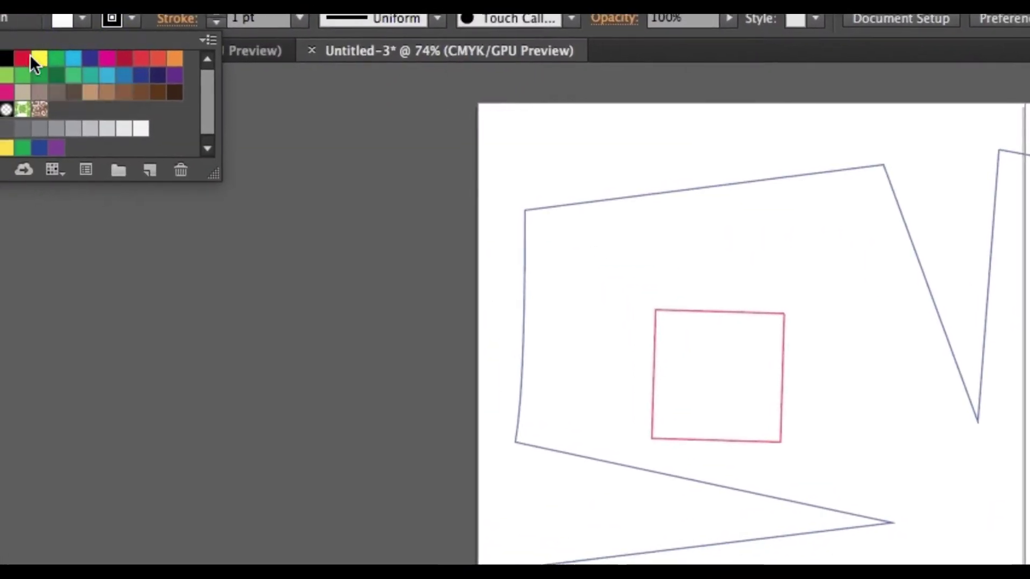
Step: Draw a thin green marker rectangle at the top of the artboard seam
left_click(23, 84)
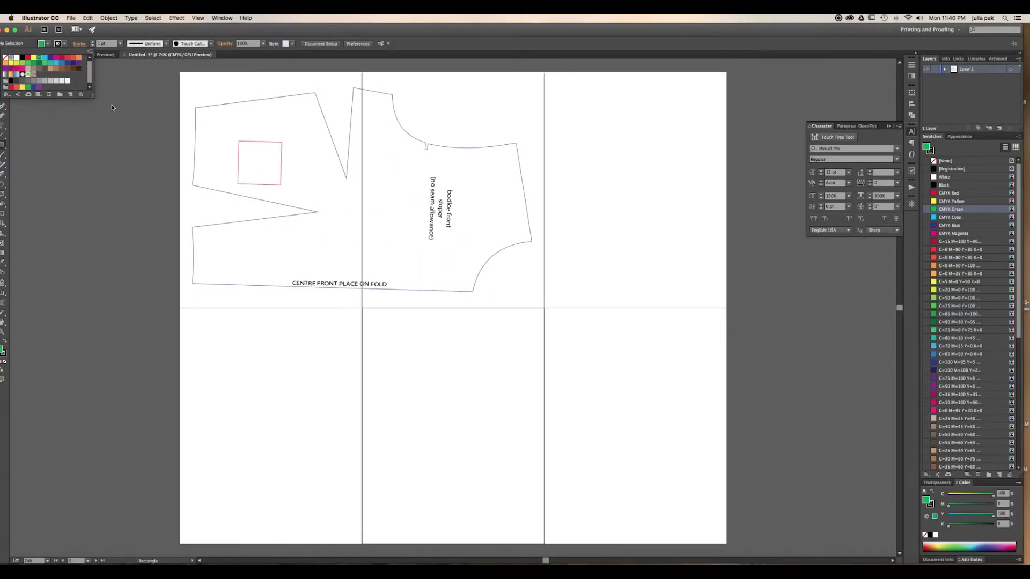
left_click(346, 211)
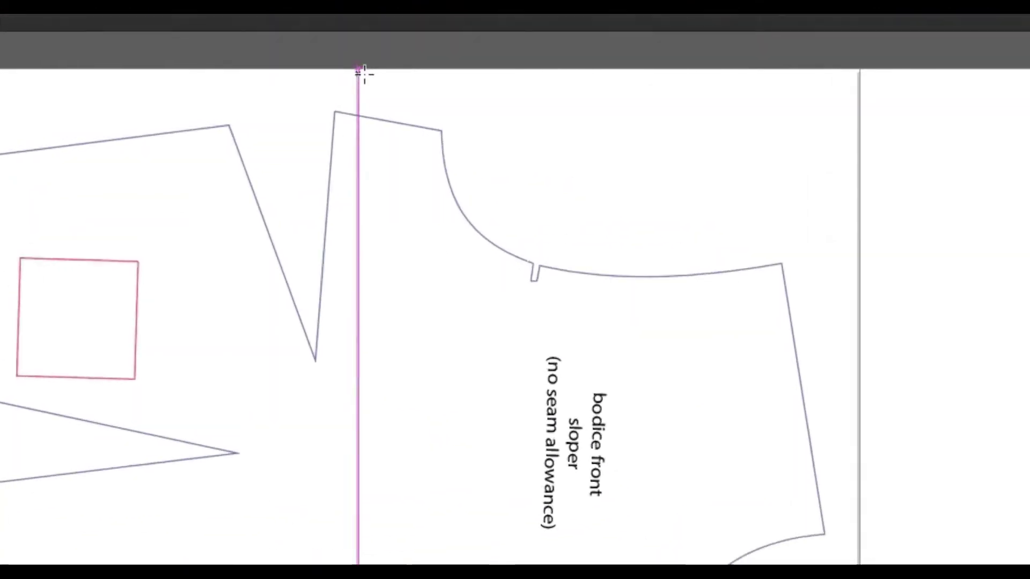
left_click_drag(371, 78, 349, 74)
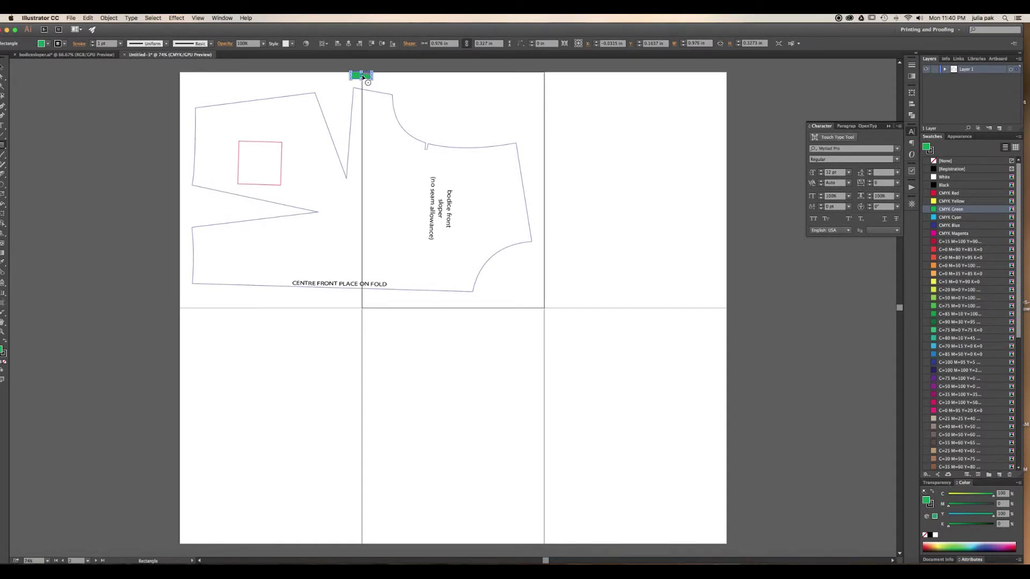
left_click_drag(364, 77, 363, 79)
left_click(362, 77)
left_click_drag(363, 77, 375, 86)
key("super+z")
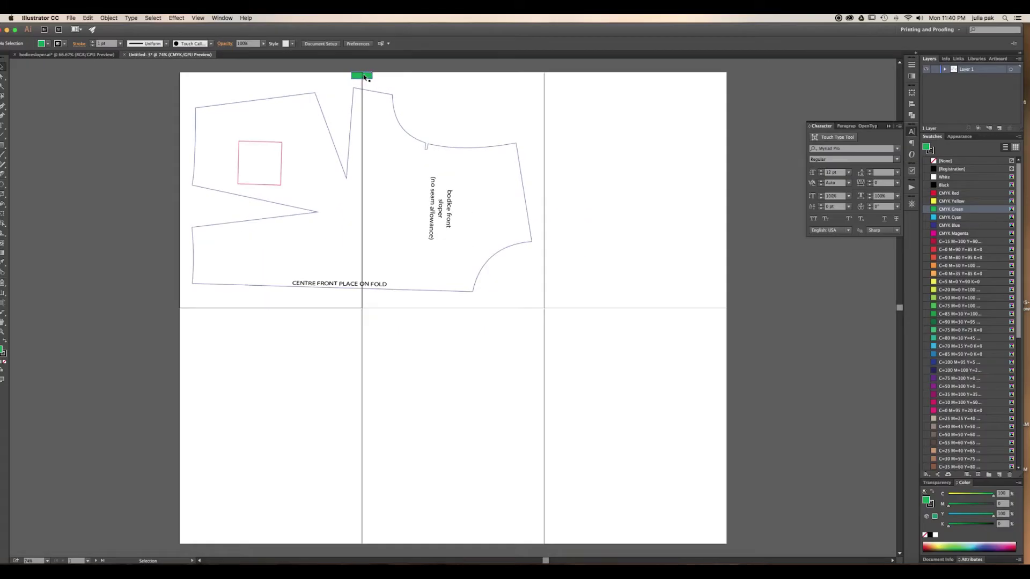
Step: Copy the green marker and place copies at the middle and bottom of the seam
left_click(361, 77)
key("a")
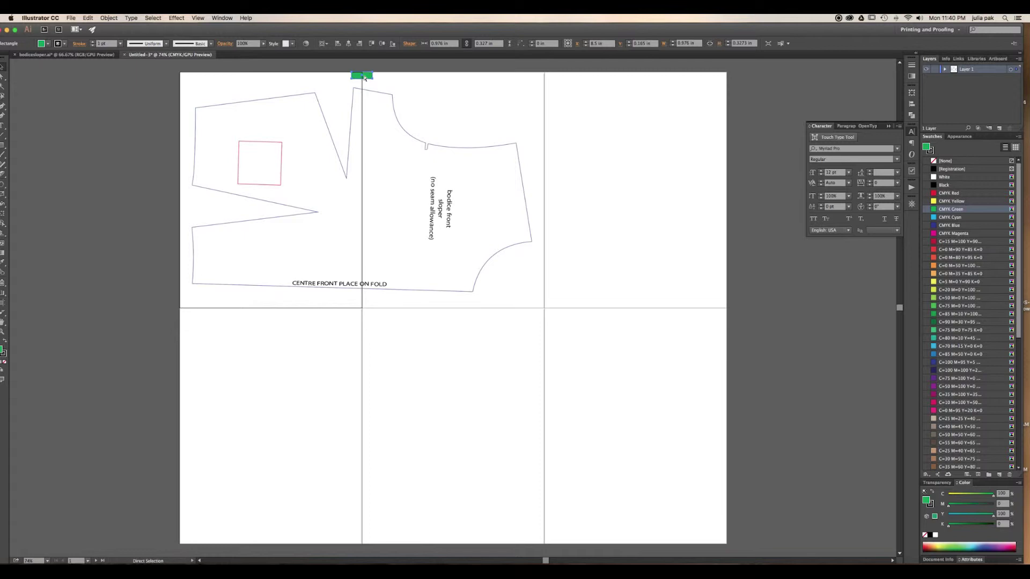
key("super+c")
key("super+v")
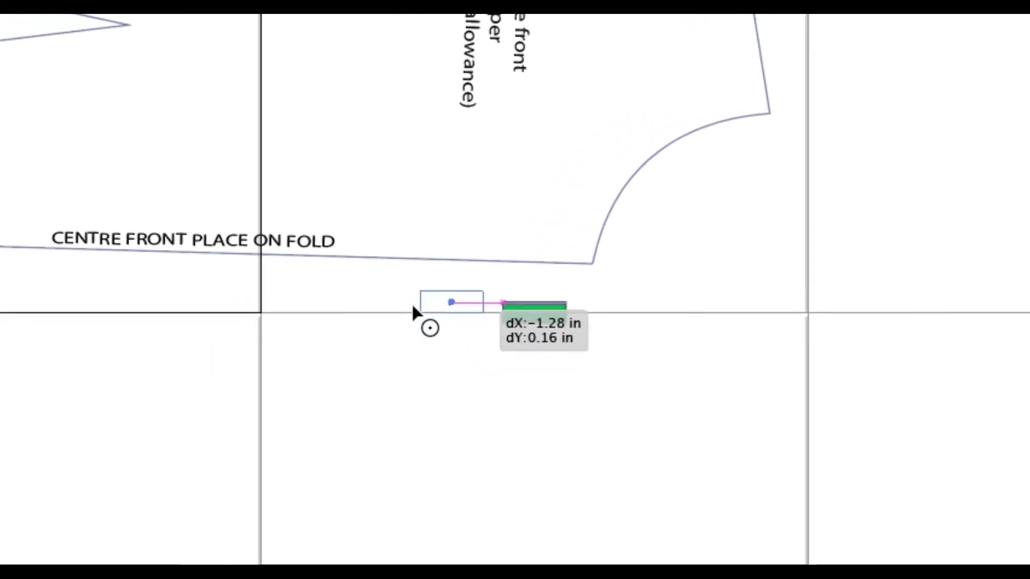
left_click_drag(413, 308, 263, 312)
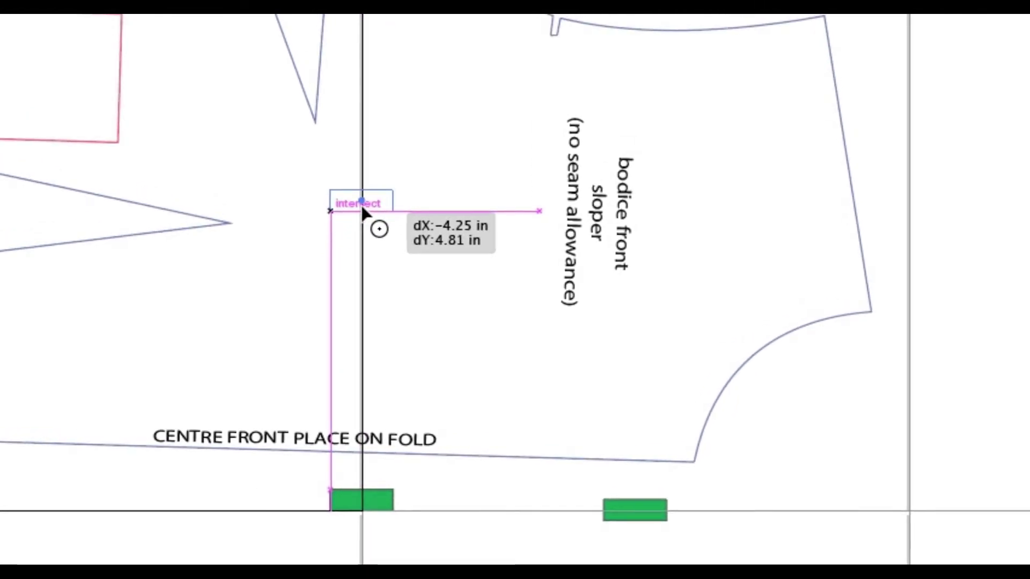
left_click_drag(363, 211, 363, 211)
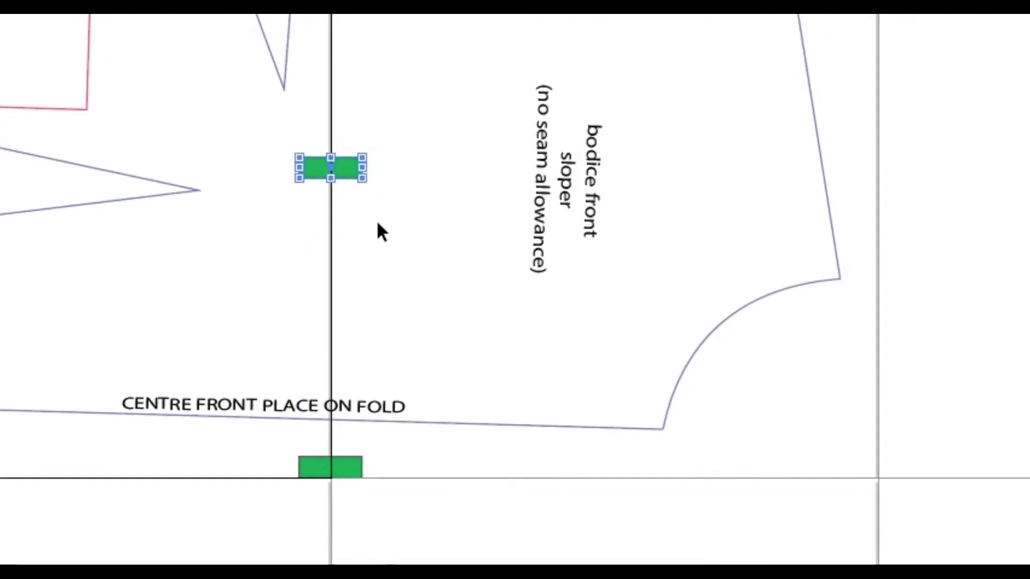
left_click(380, 226)
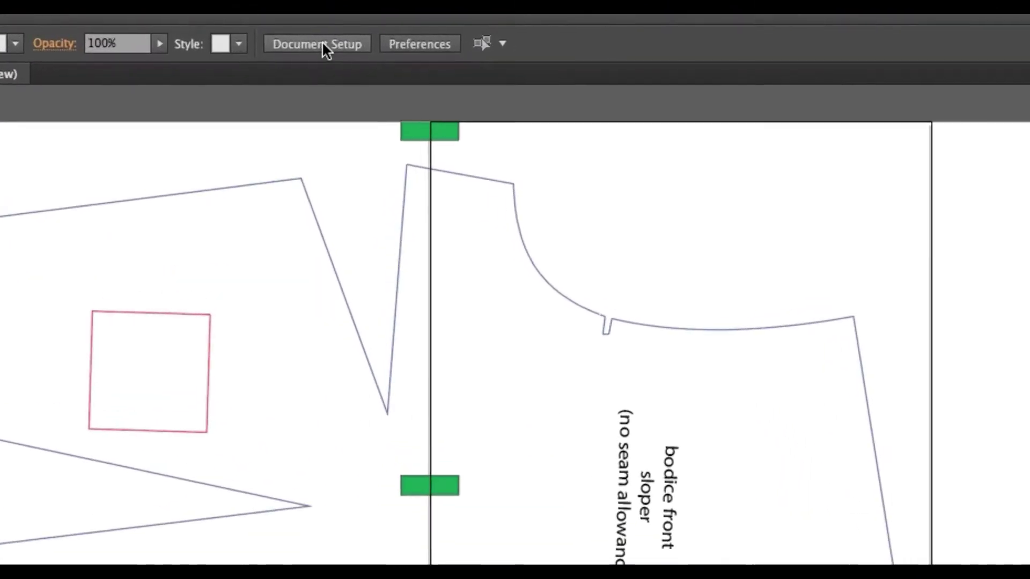
Step: Delete the four unused artboards, starting with Artboard 6, keeping the two top pages
left_click(323, 44)
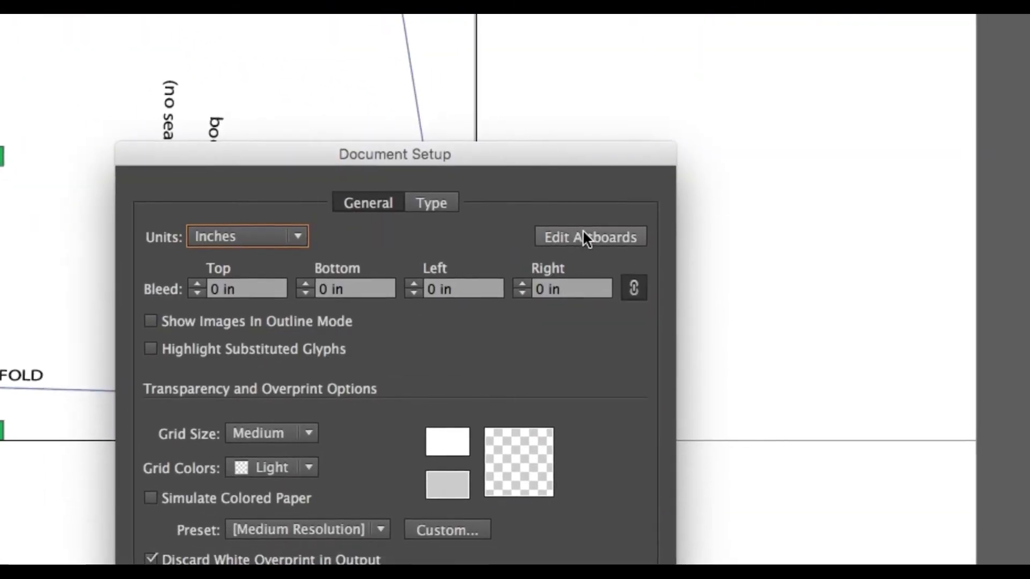
left_click(588, 234)
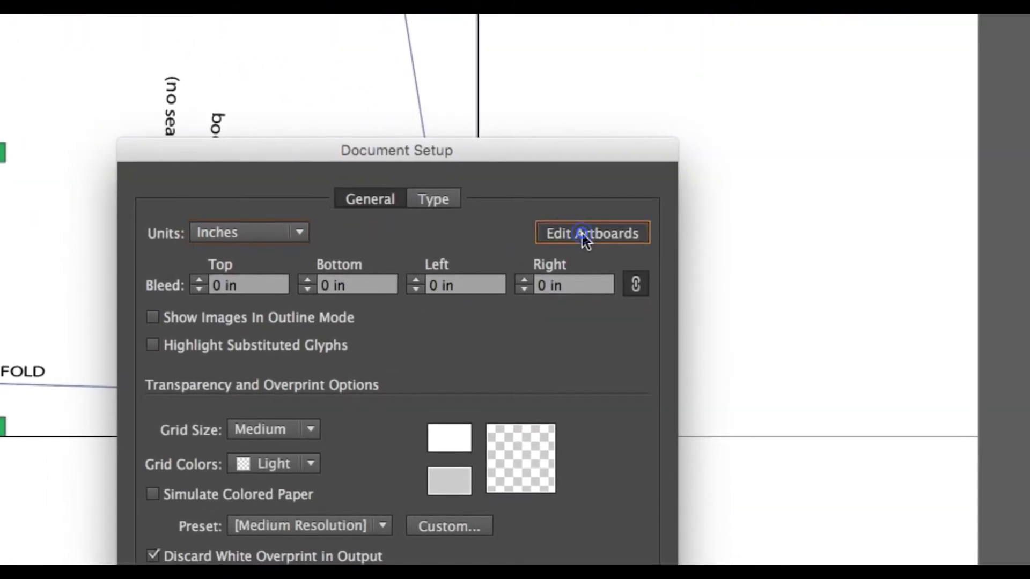
left_click(607, 391)
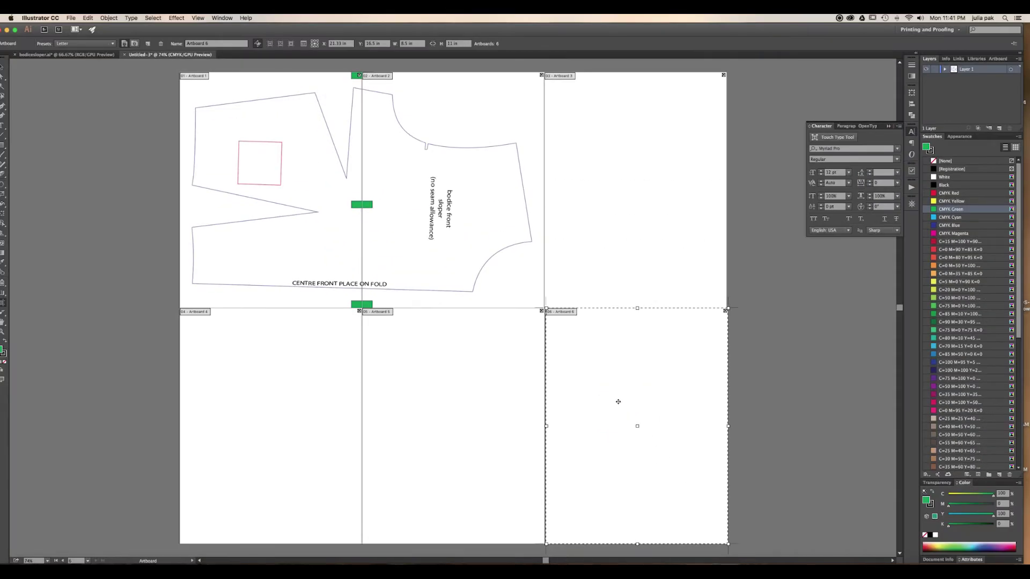
key("Delete")
key("Delete")
key("Delete")
key("Delete")
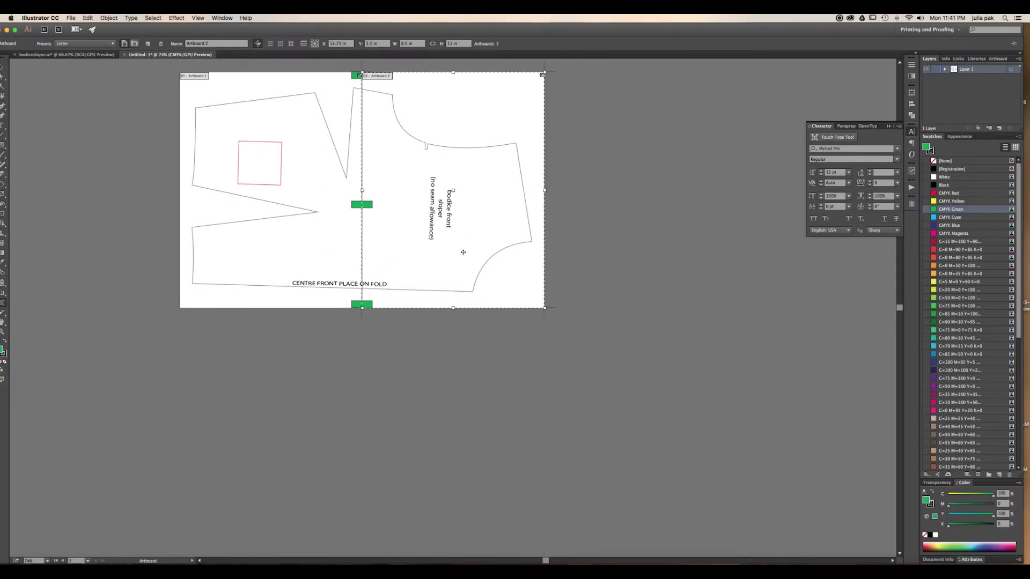
left_click(2, 68)
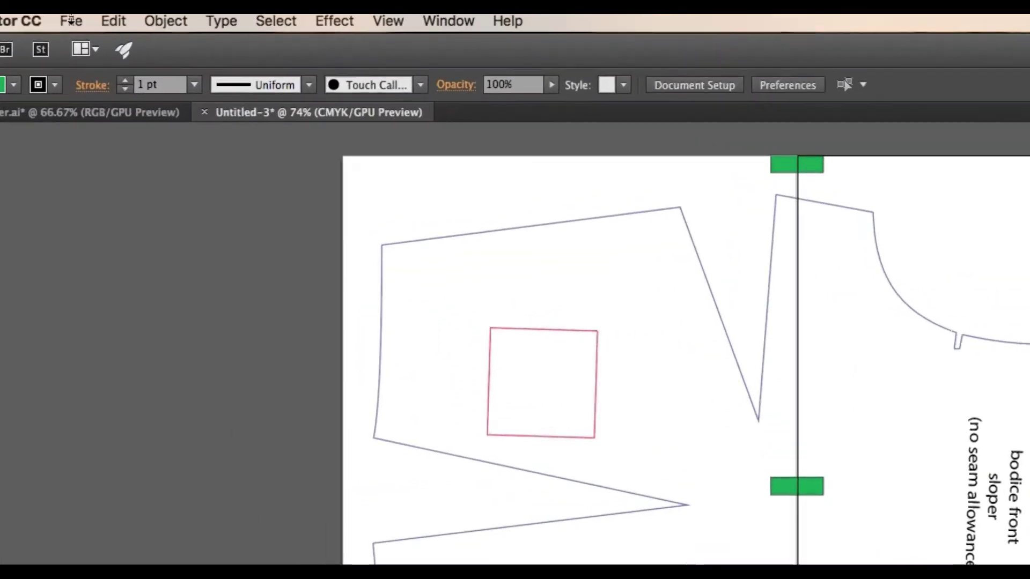
Step: Save as slopertestvideo in Adobe PDF format with the Illustrator Default preset
left_click(71, 17)
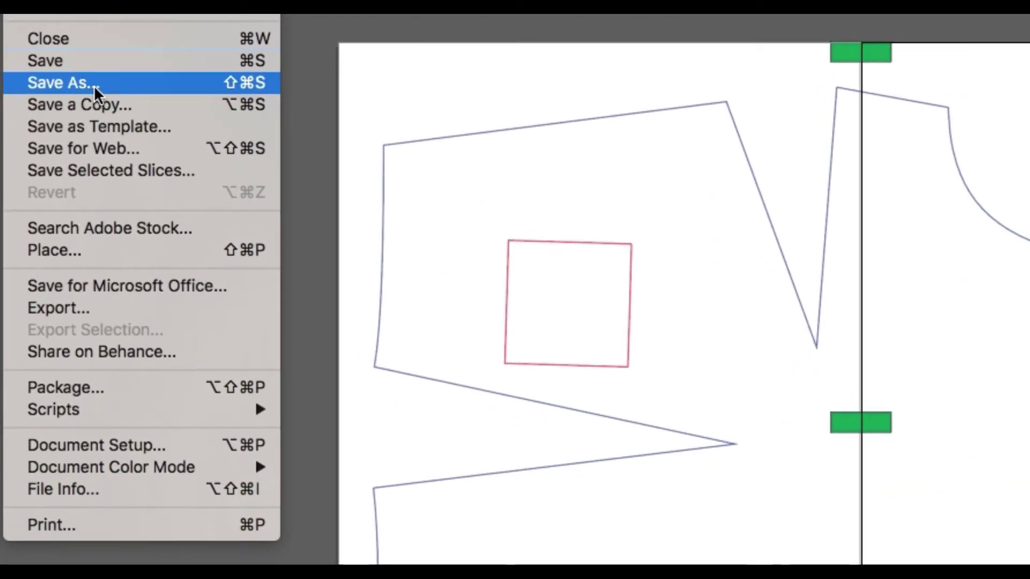
left_click(95, 83)
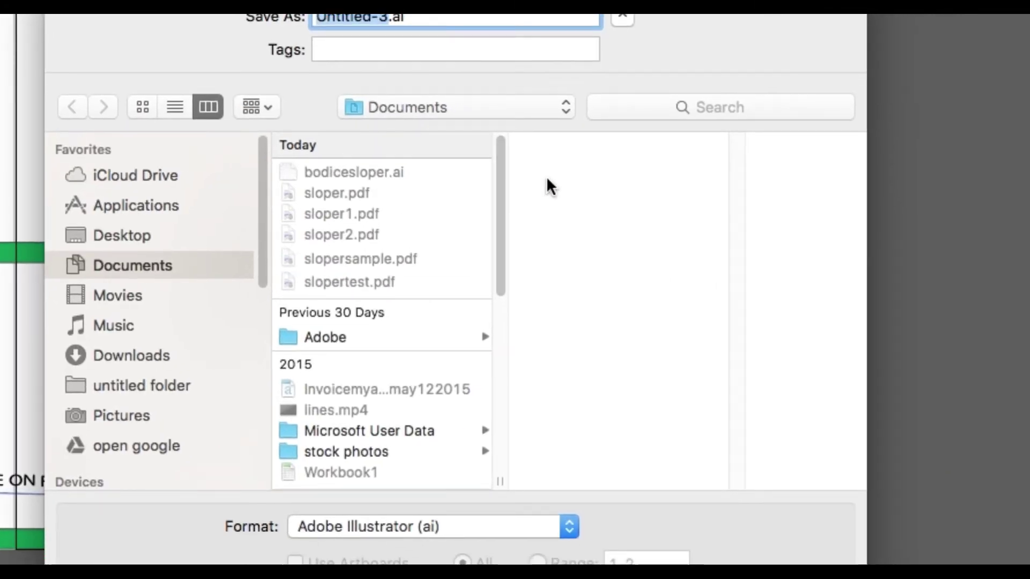
type("slopertes")
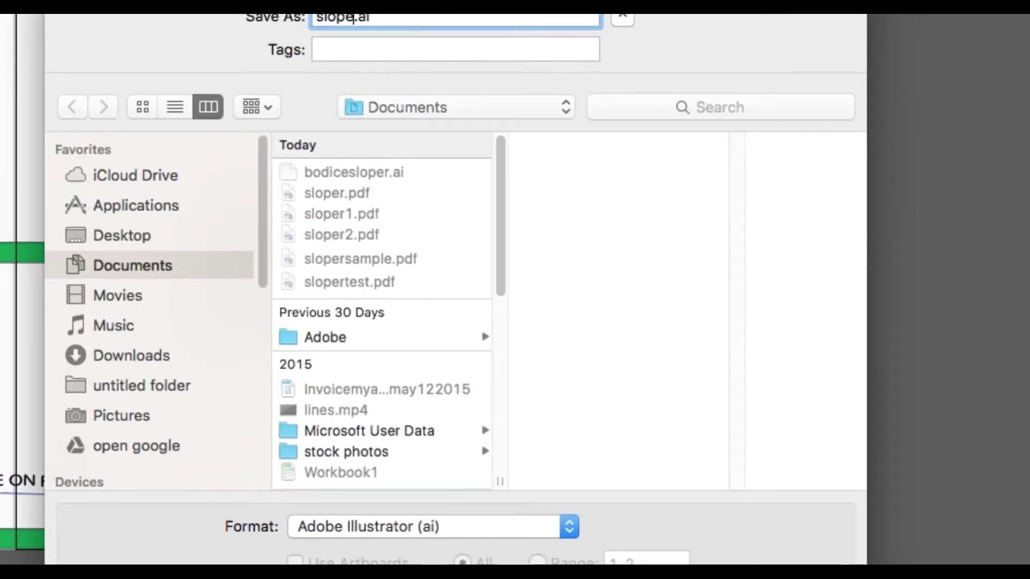
type("t")
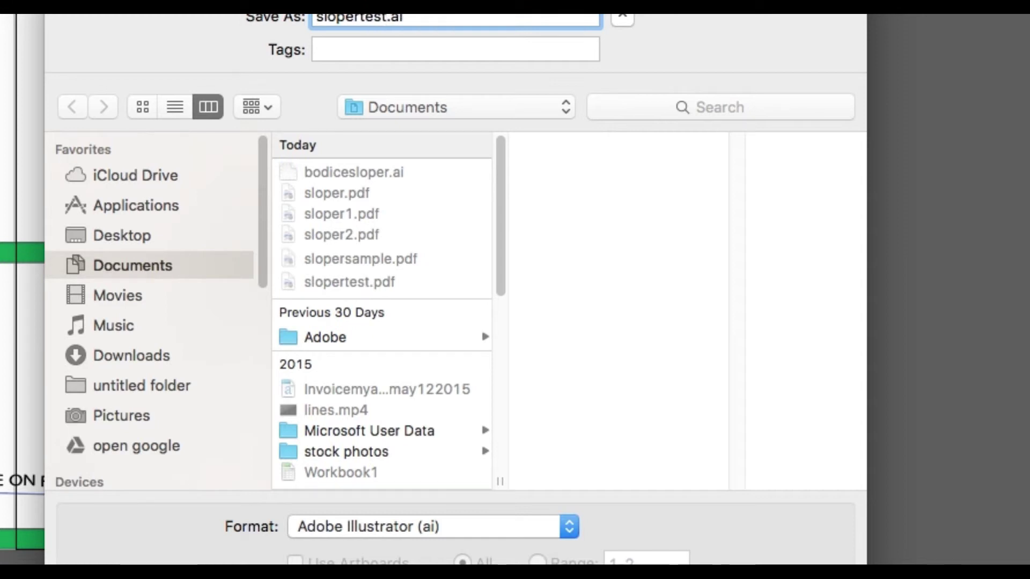
type("video")
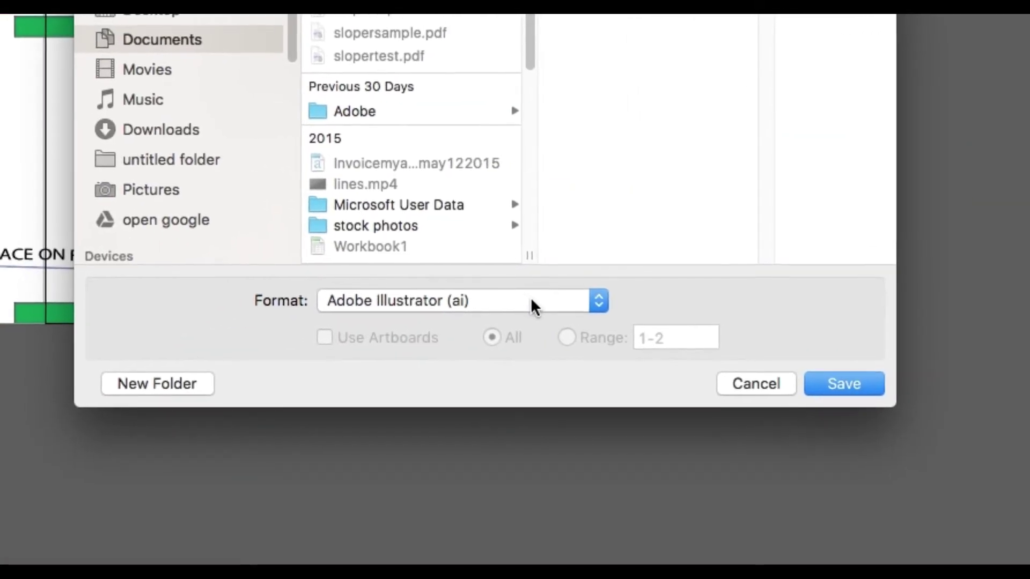
left_click(531, 301)
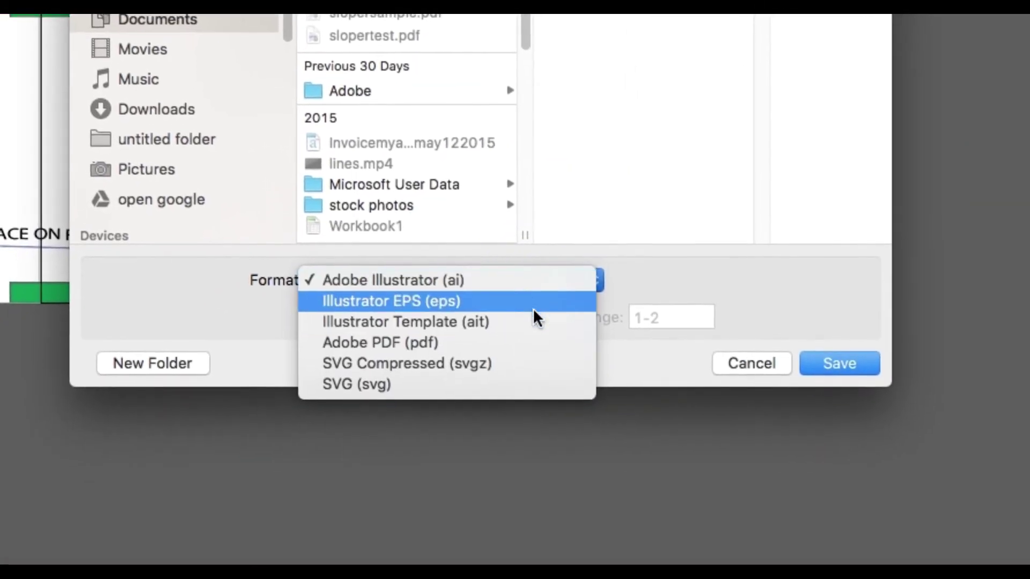
left_click(534, 329)
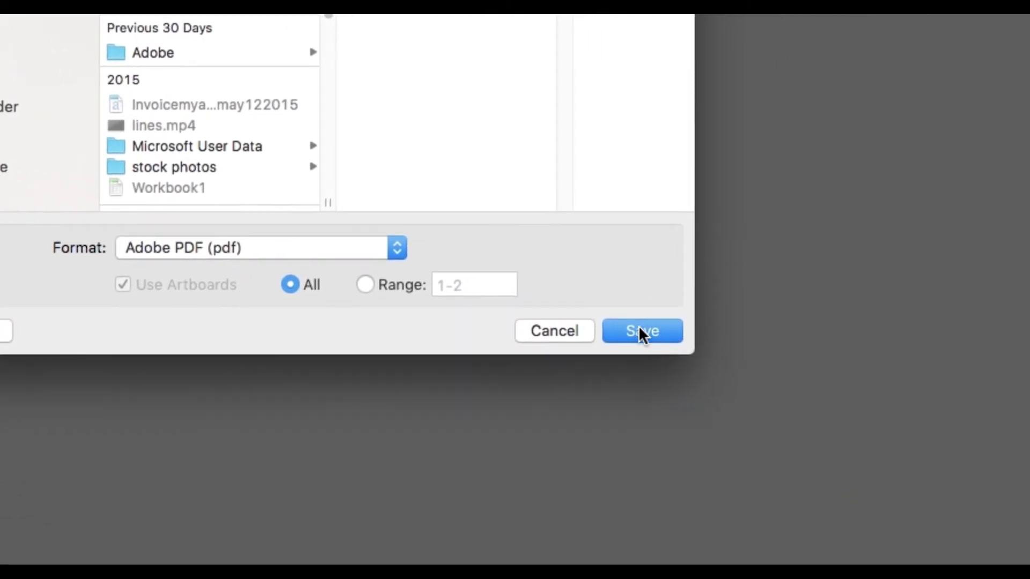
left_click(641, 330)
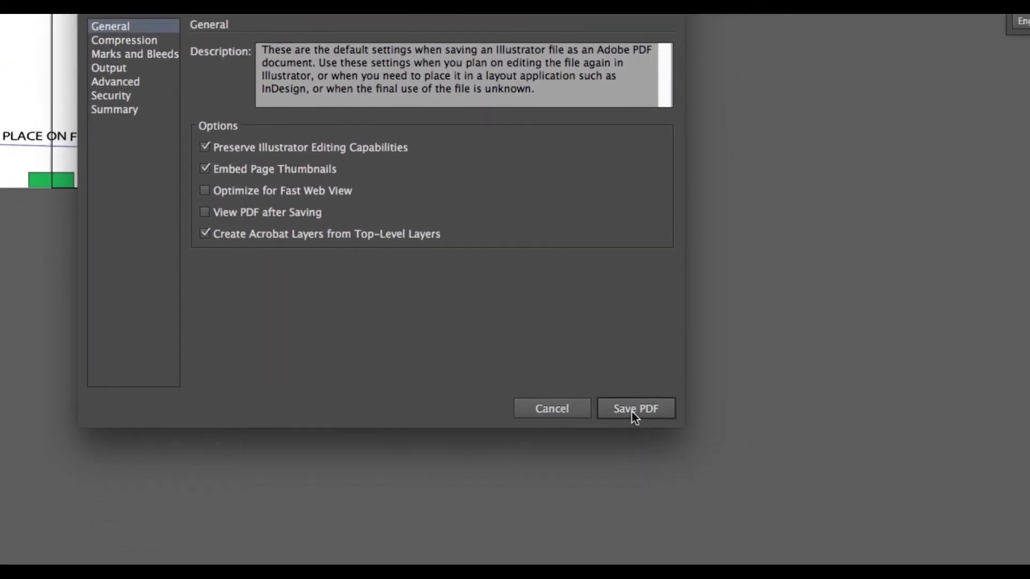
left_click(636, 408)
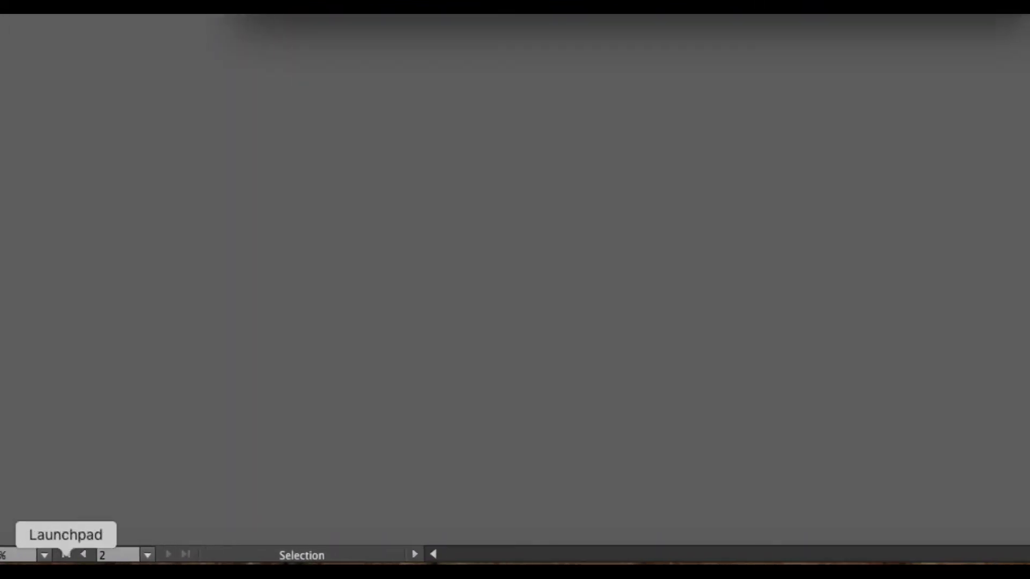
Step: Open slopertestvideo.pdf from Documents, minimize slopertest.pdf, and review pages 1 and 2
left_click(22, 561)
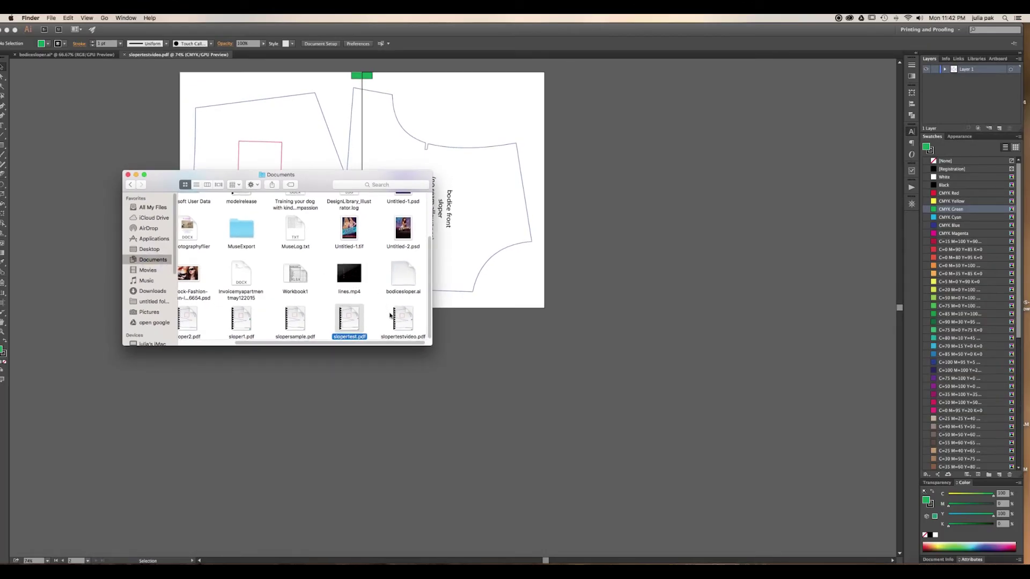
double_click(403, 318)
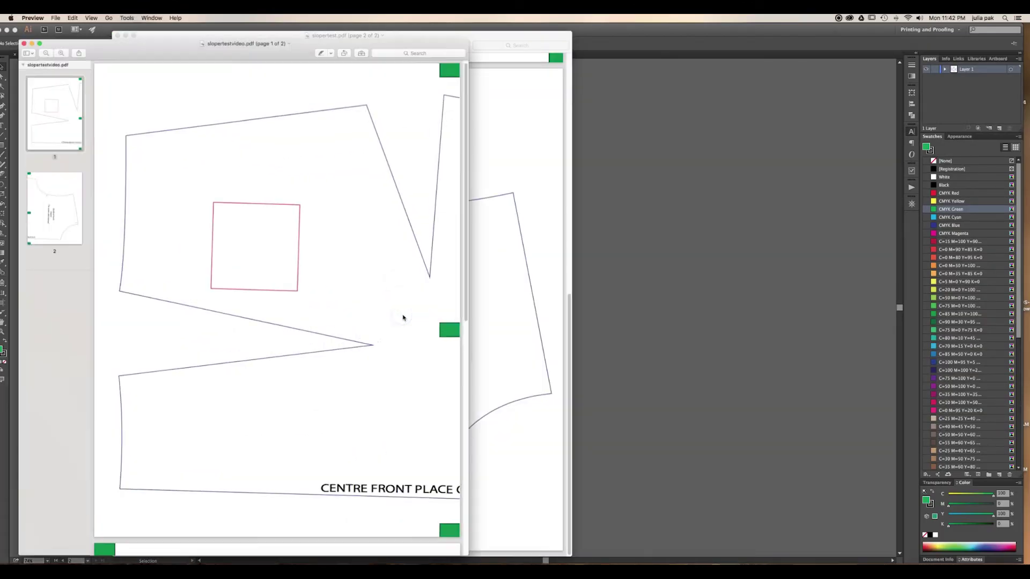
left_click(486, 40)
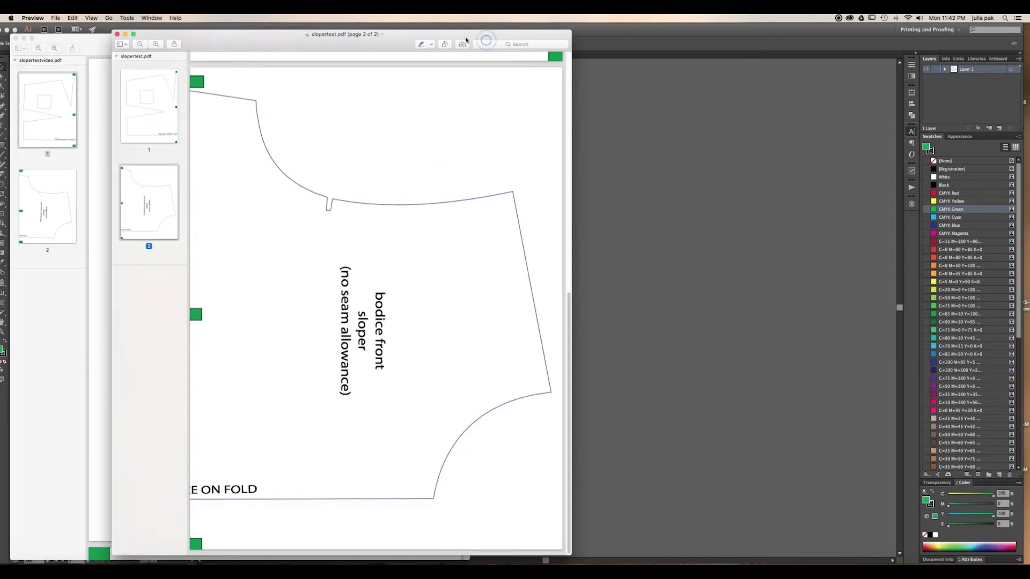
left_click(124, 34)
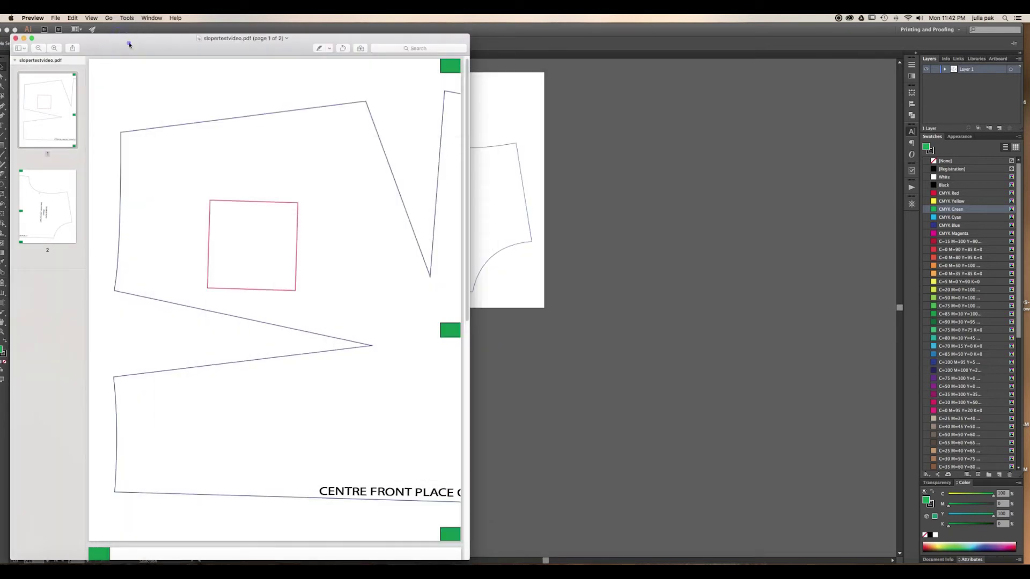
left_click_drag(129, 44, 162, 32)
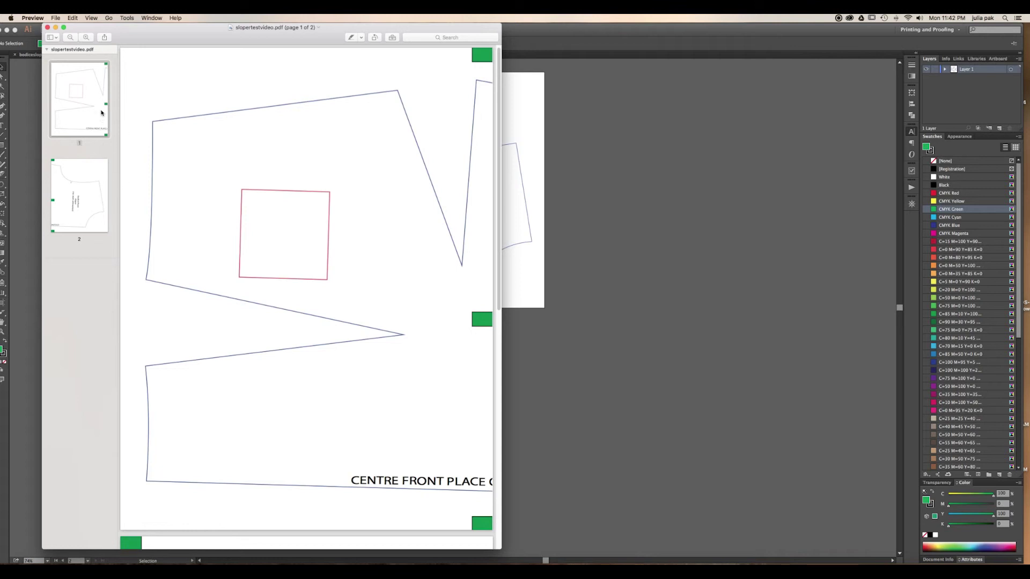
left_click(83, 190)
left_click(72, 115)
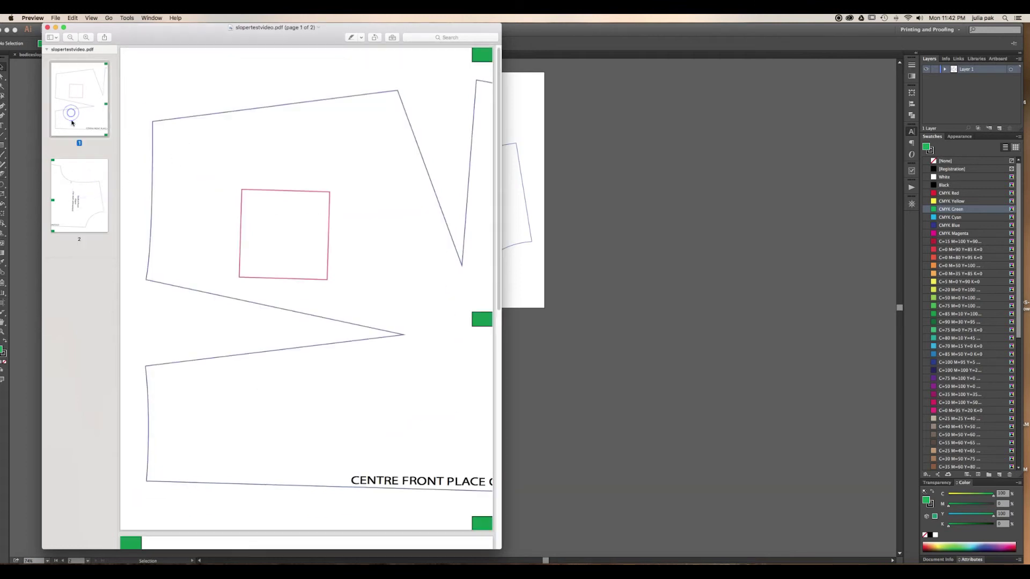
Step: Review page 2 of slopertestvideo.pdf in Preview, then open its Print dialog
left_click(84, 192)
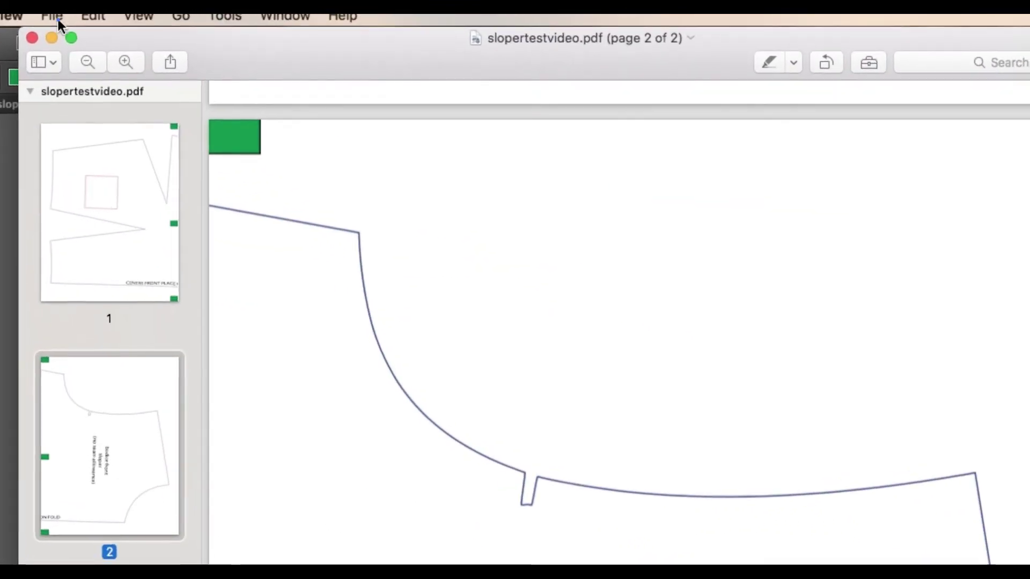
left_click(55, 18)
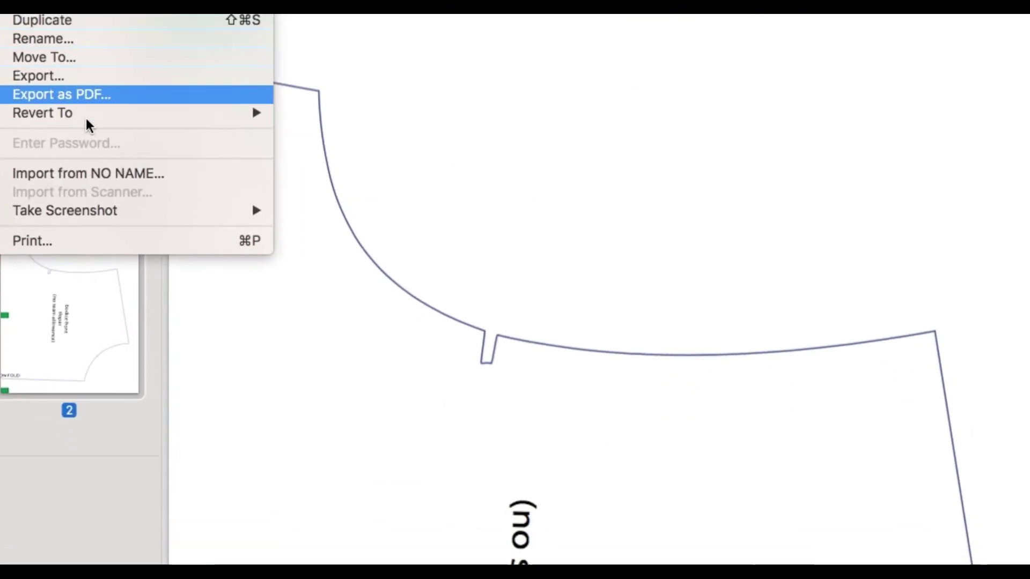
left_click(92, 169)
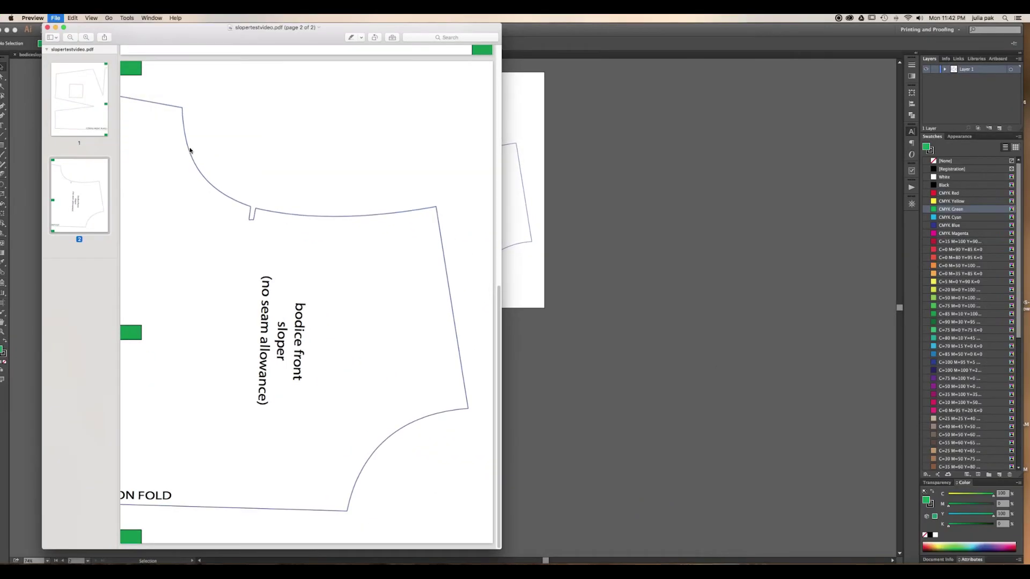